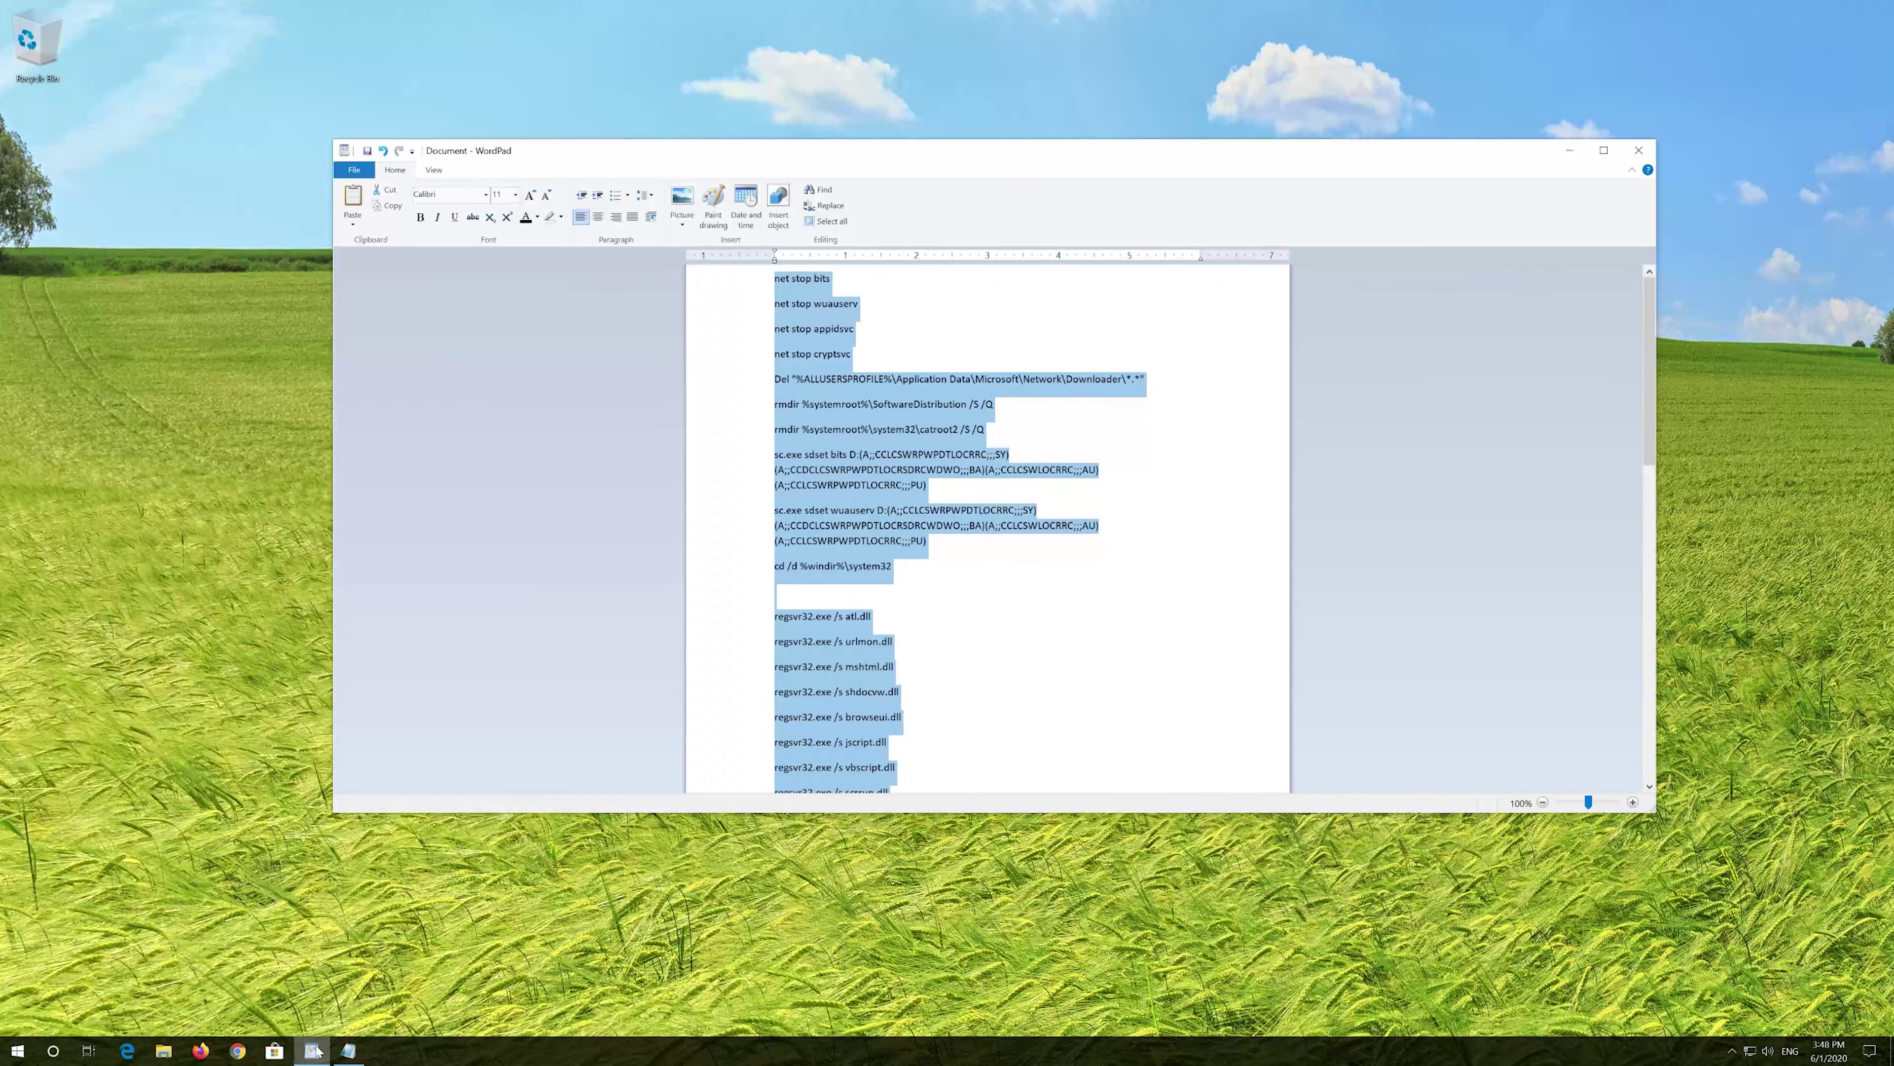
Select the full list of repair commands in the WordPad document, from "net stop bits" to the end, and copy it.
click(780, 280)
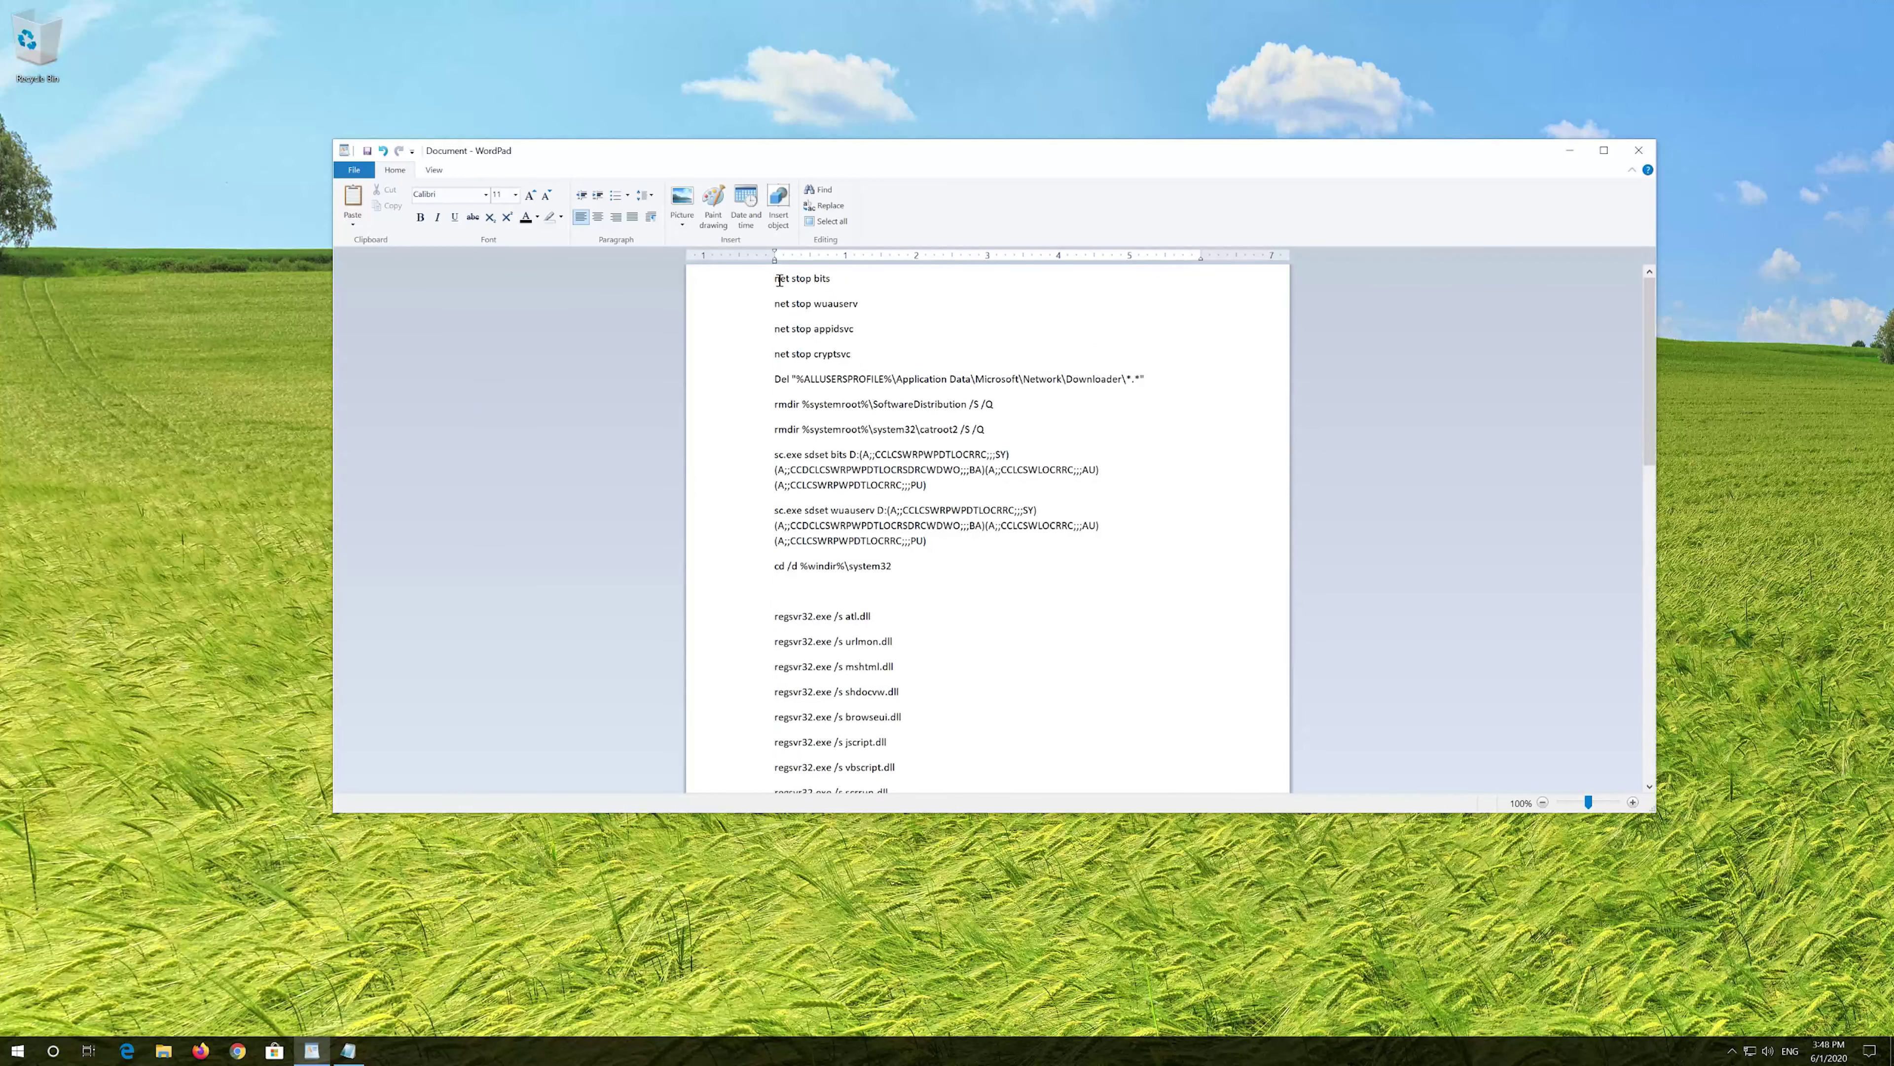
drag(778, 278, 1046, 745)
scroll(970, 597, up, 1)
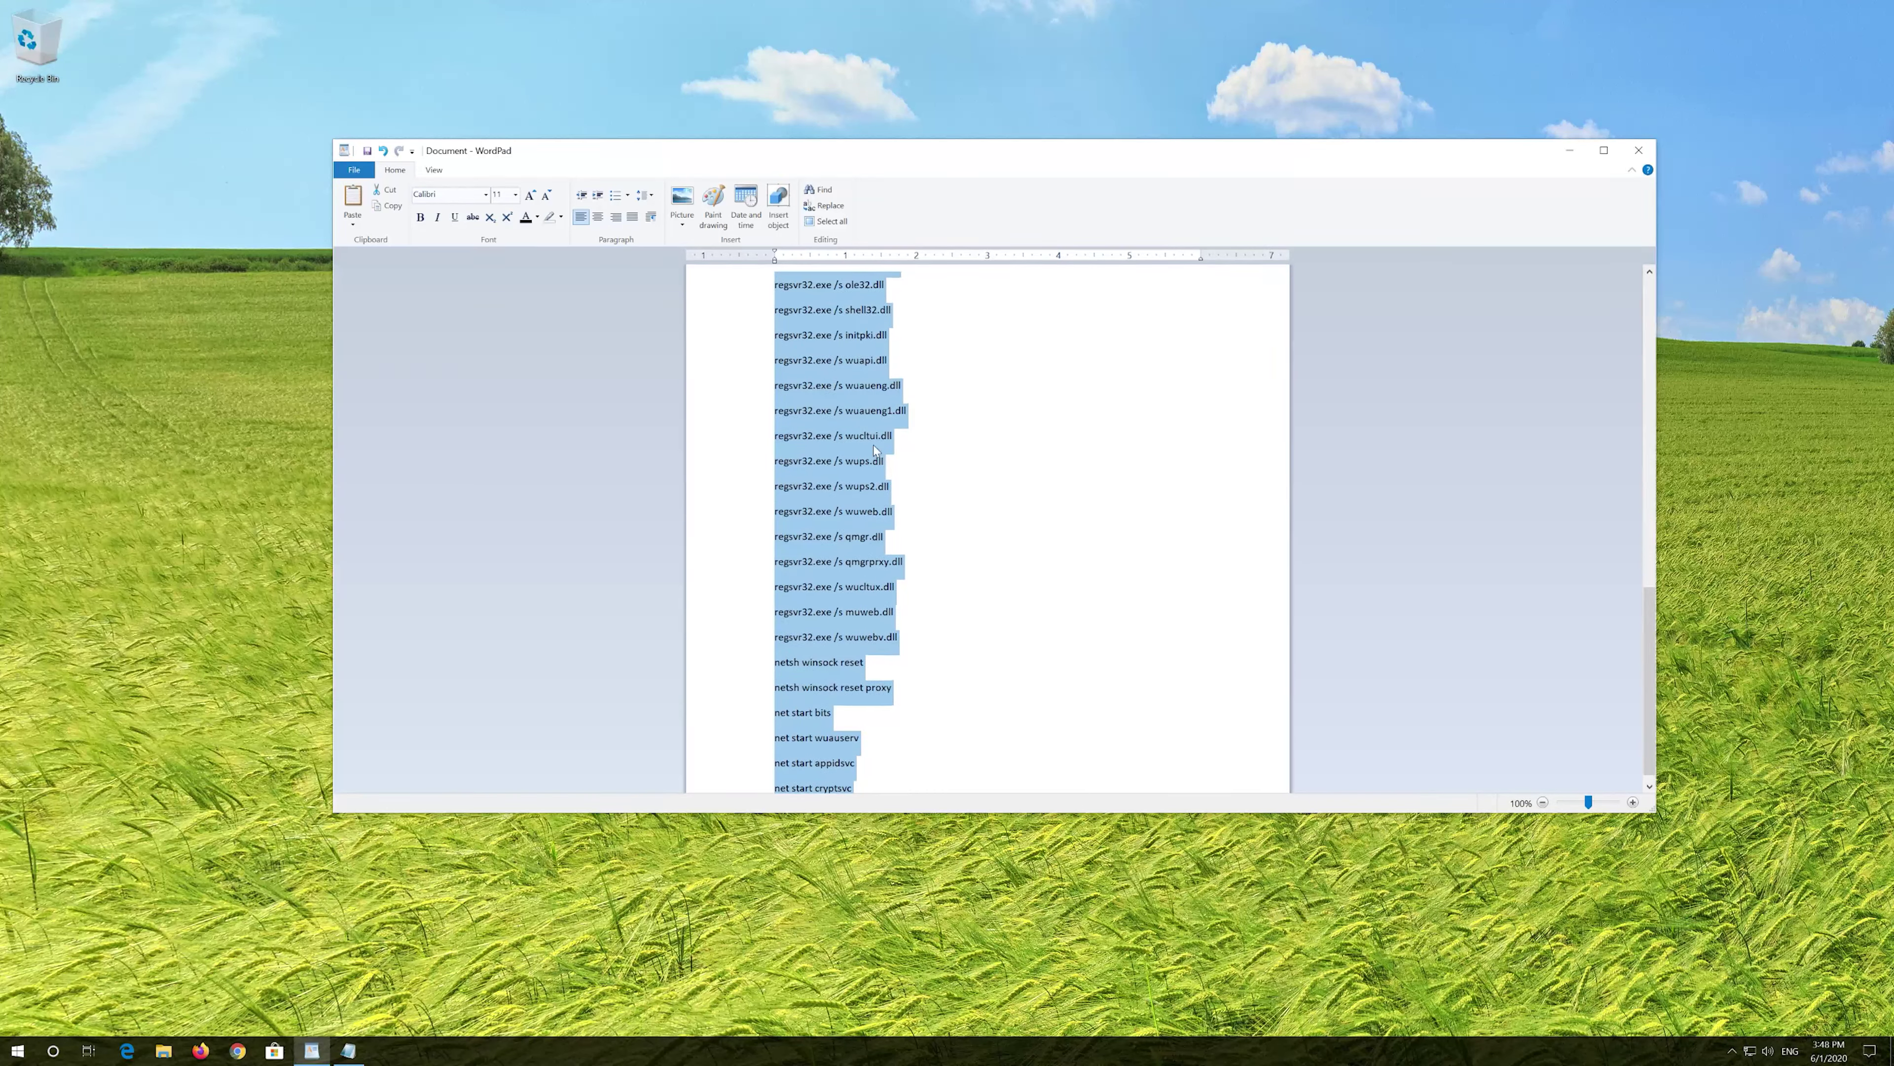
right_click(863, 438)
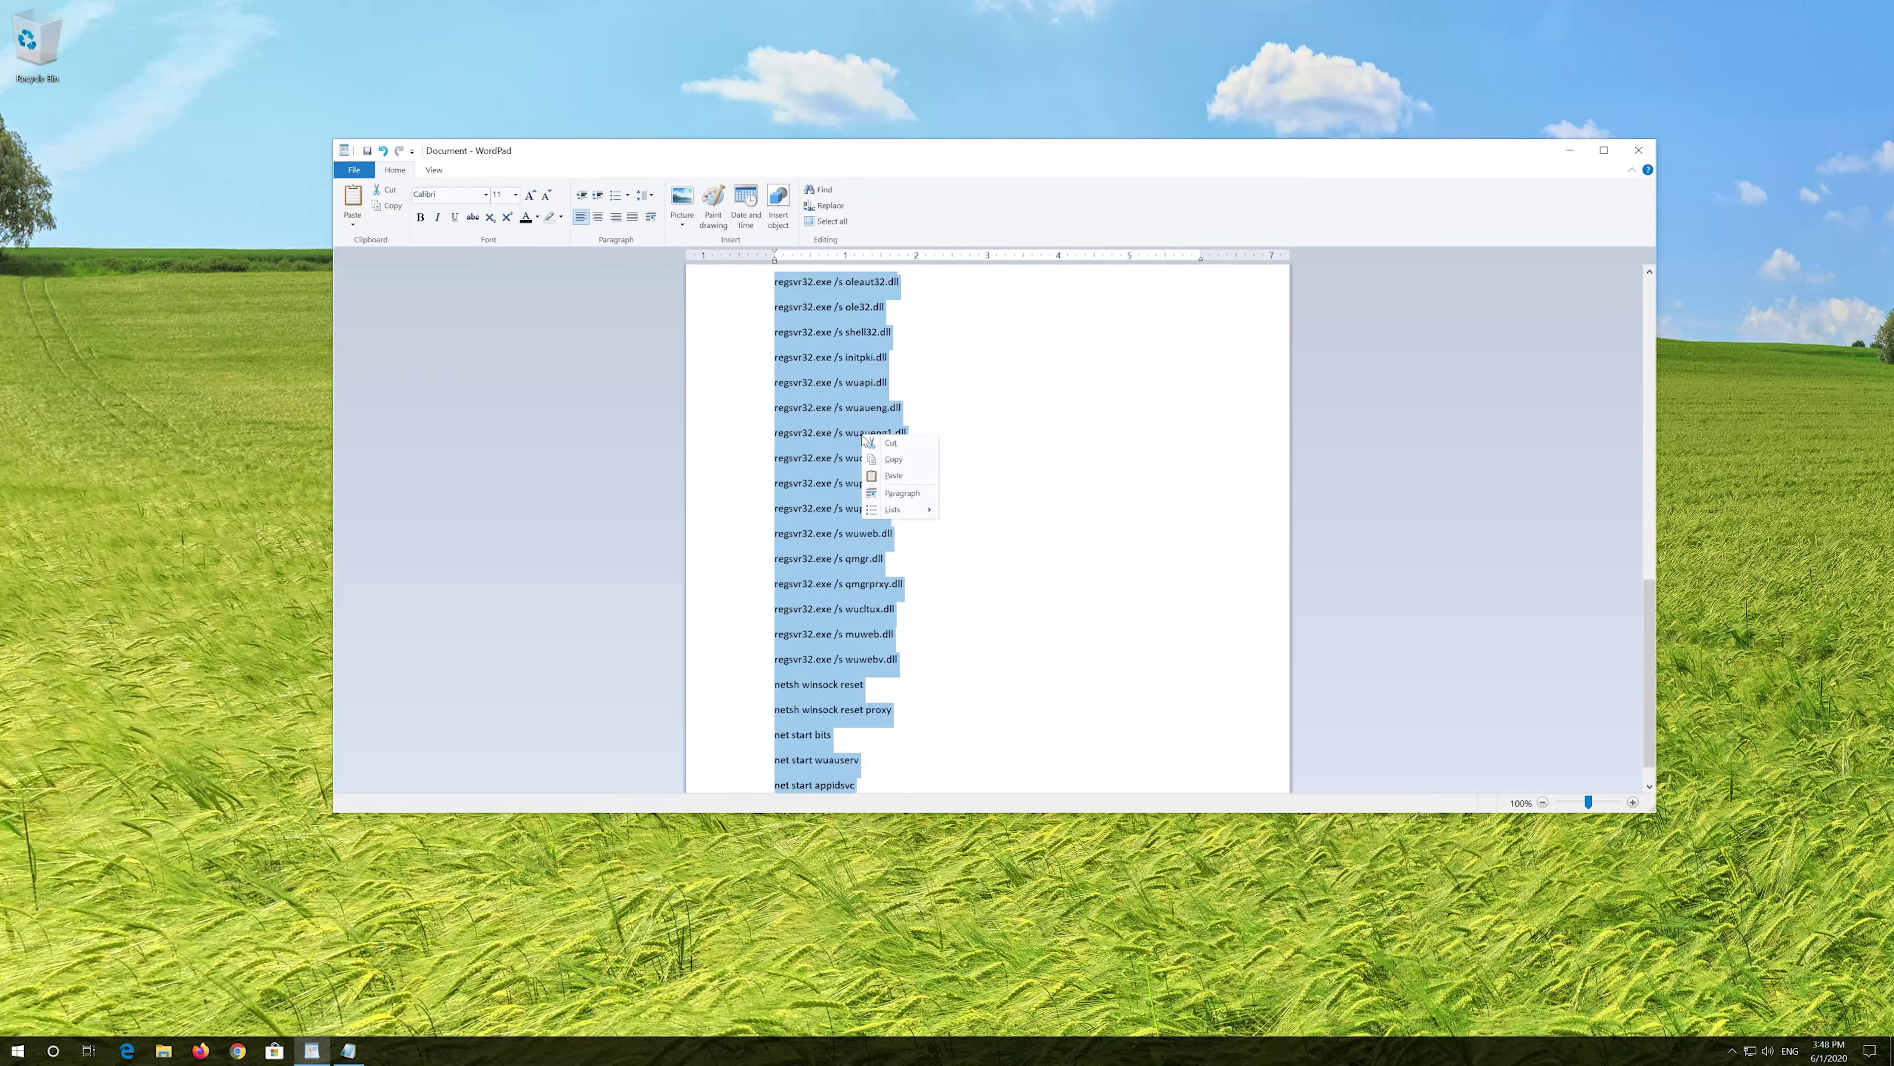
click(894, 459)
scroll(969, 523, up, 1)
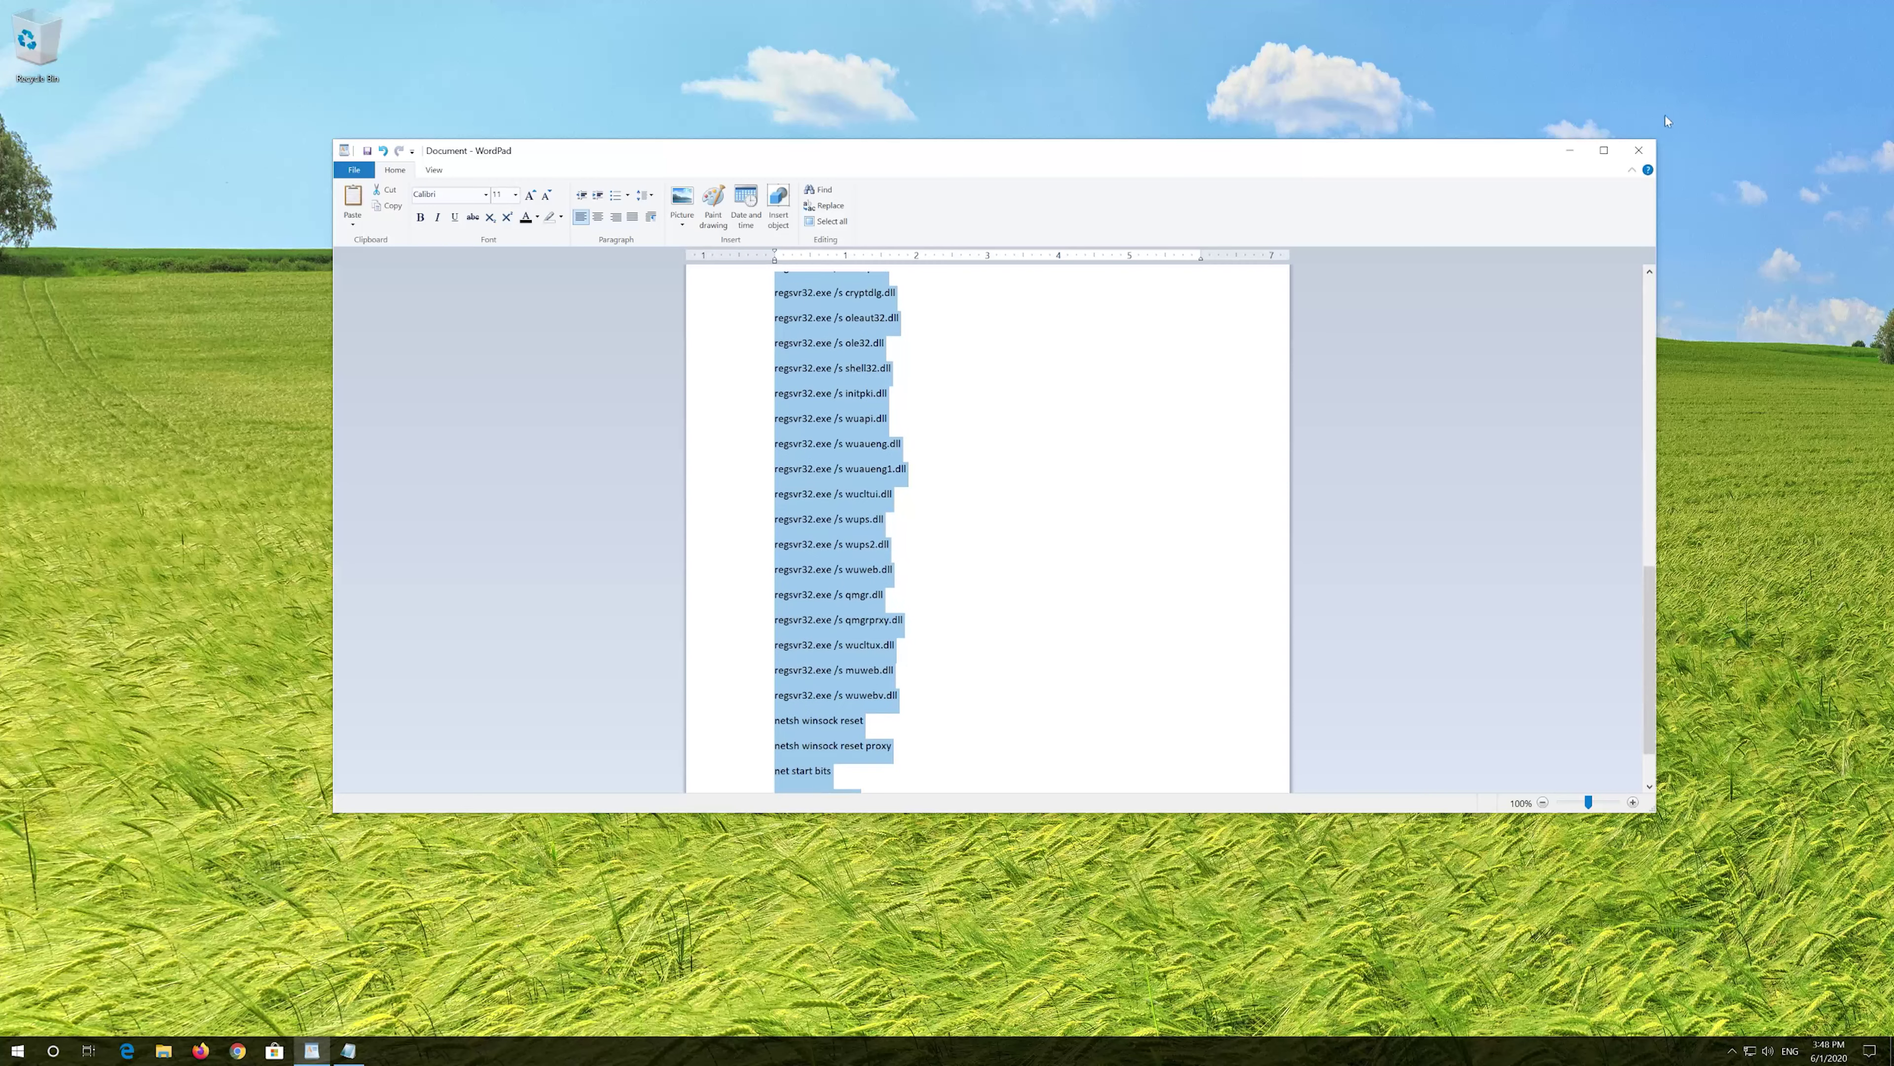
Minimize WordPad and paste the copied commands into the empty Notepad document.
click(1570, 150)
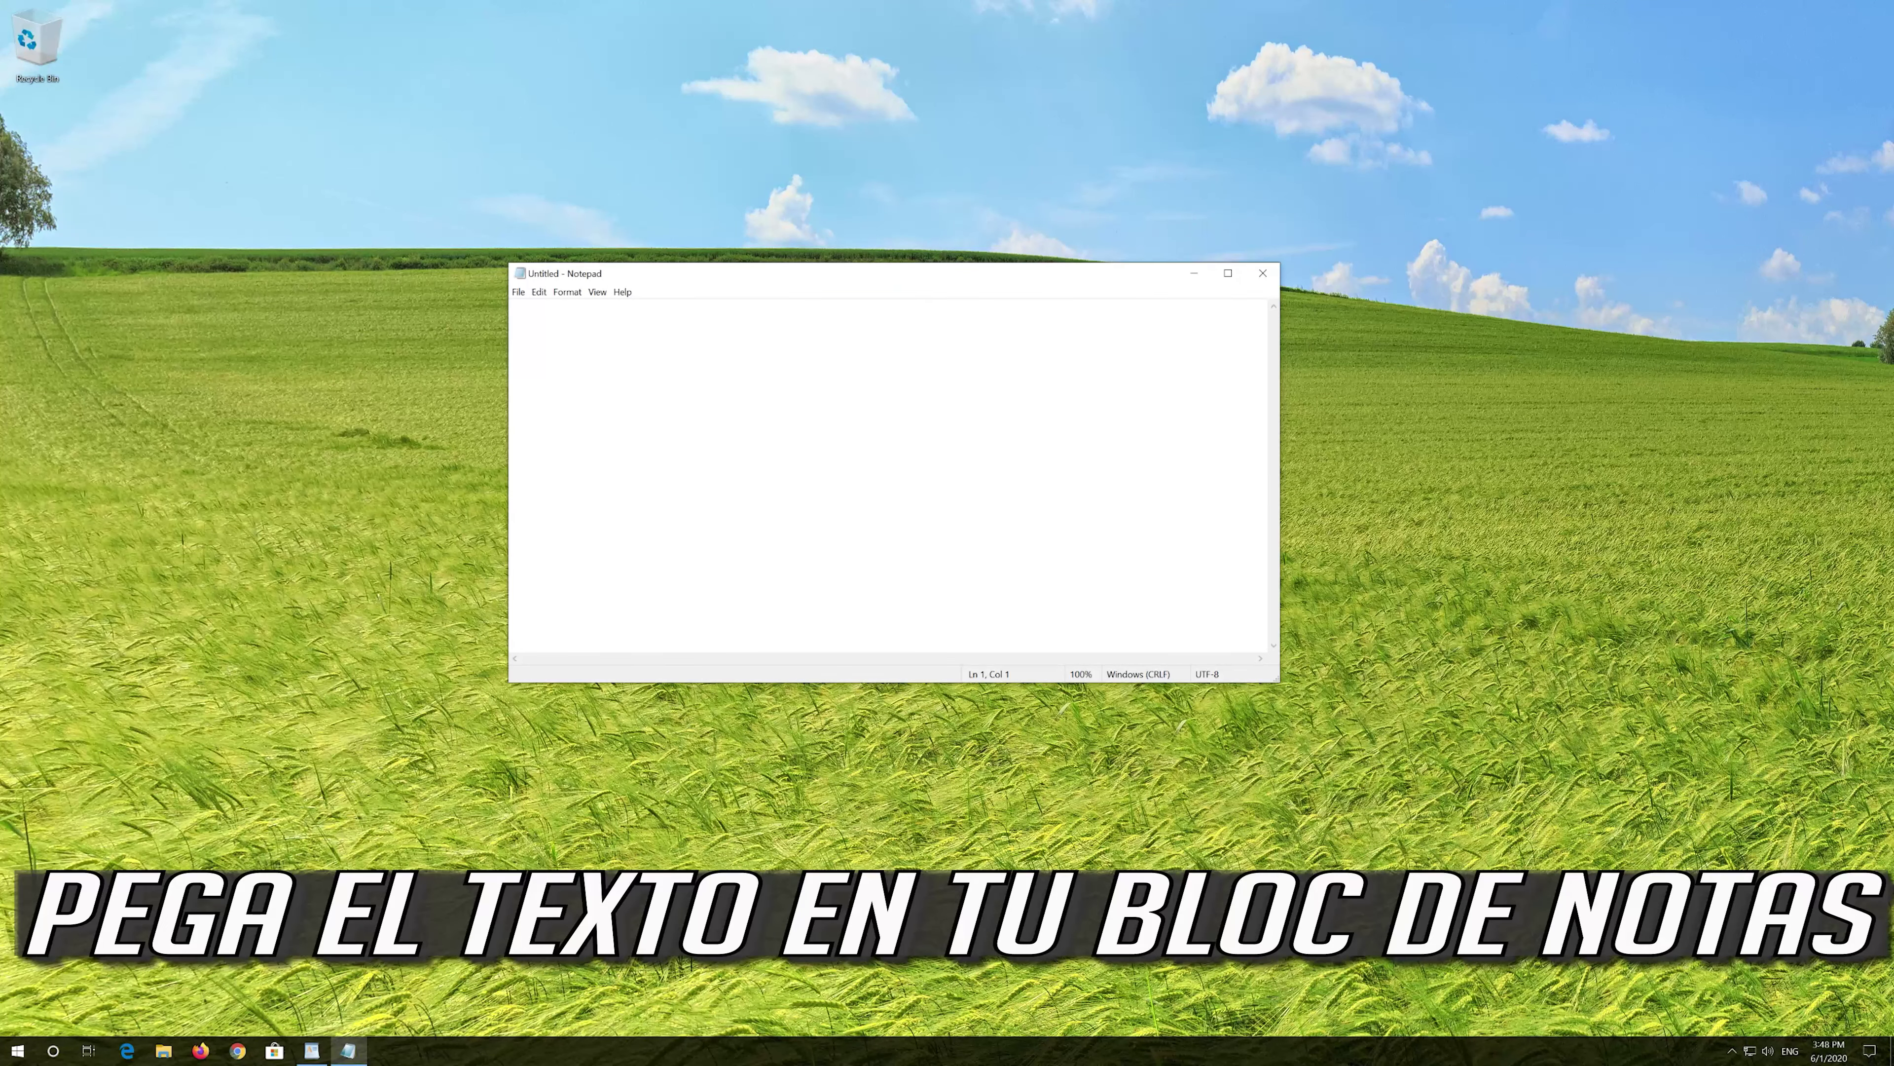
click(537, 293)
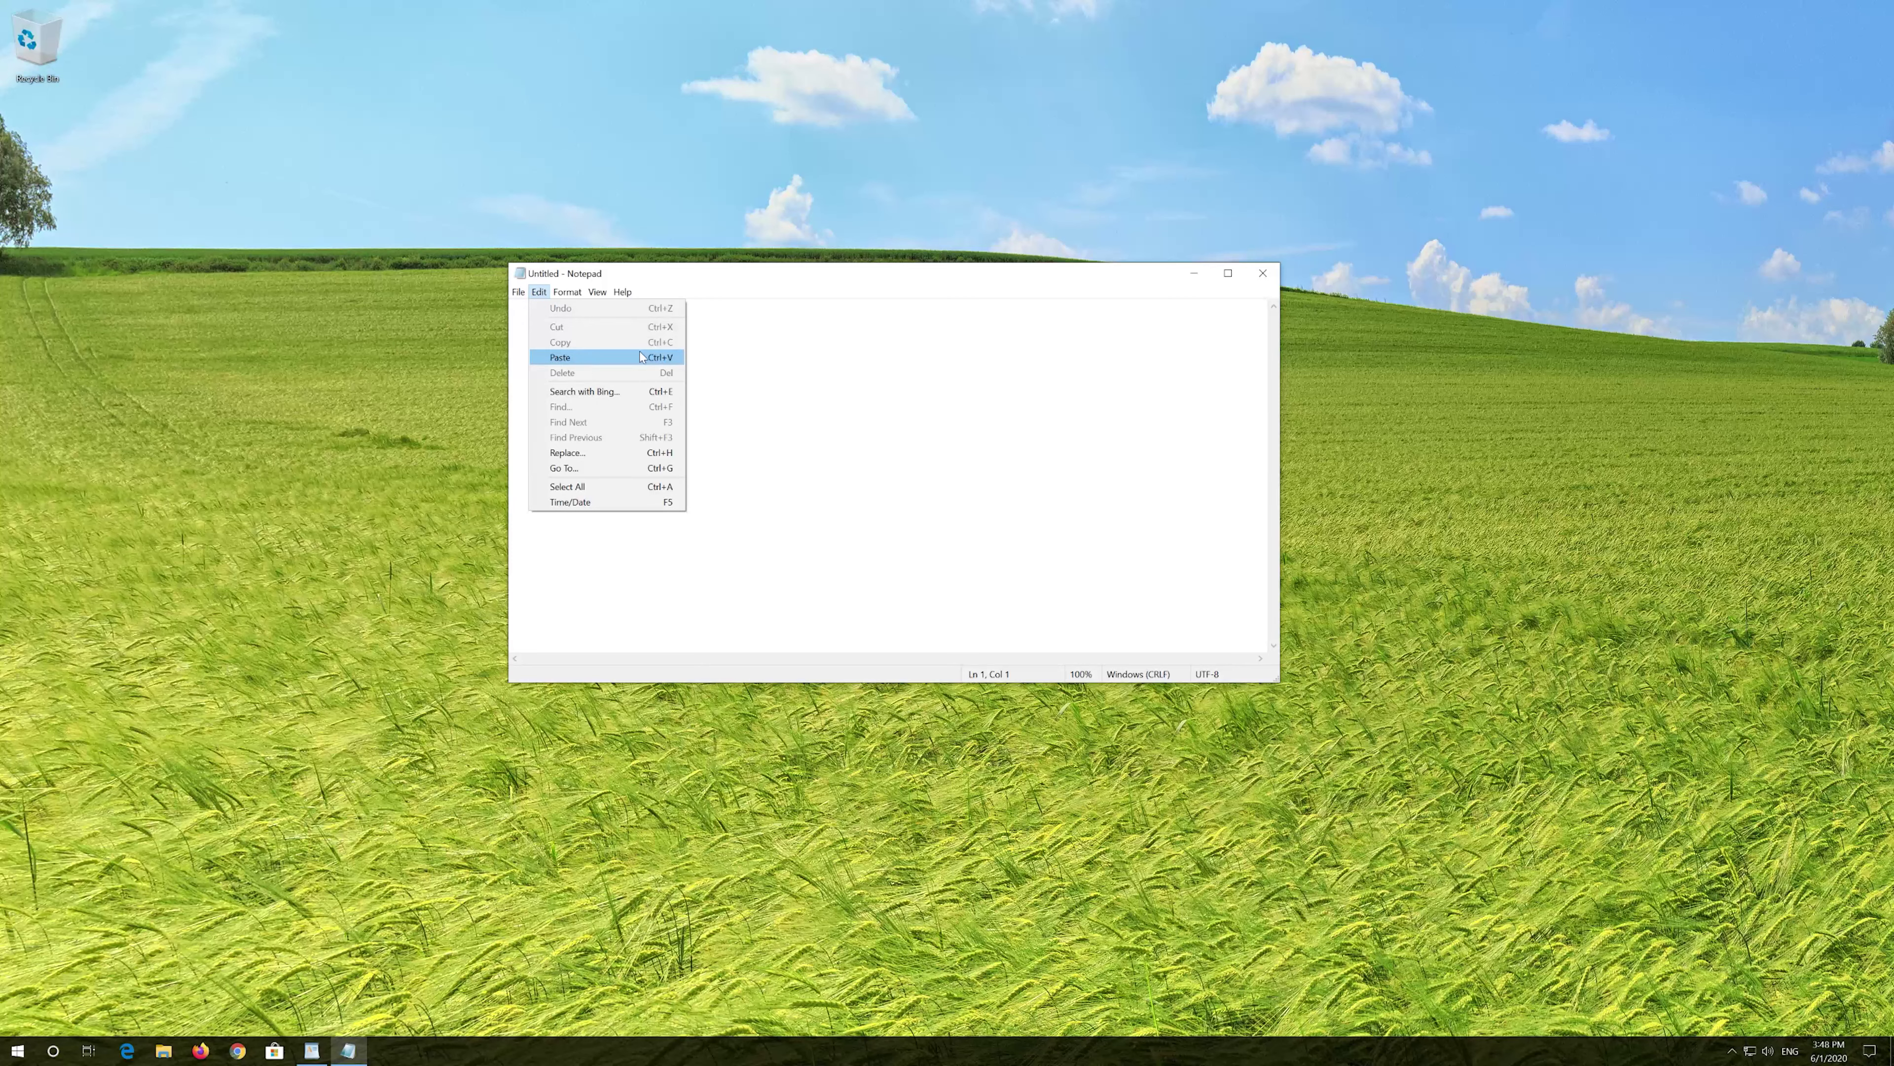
click(613, 357)
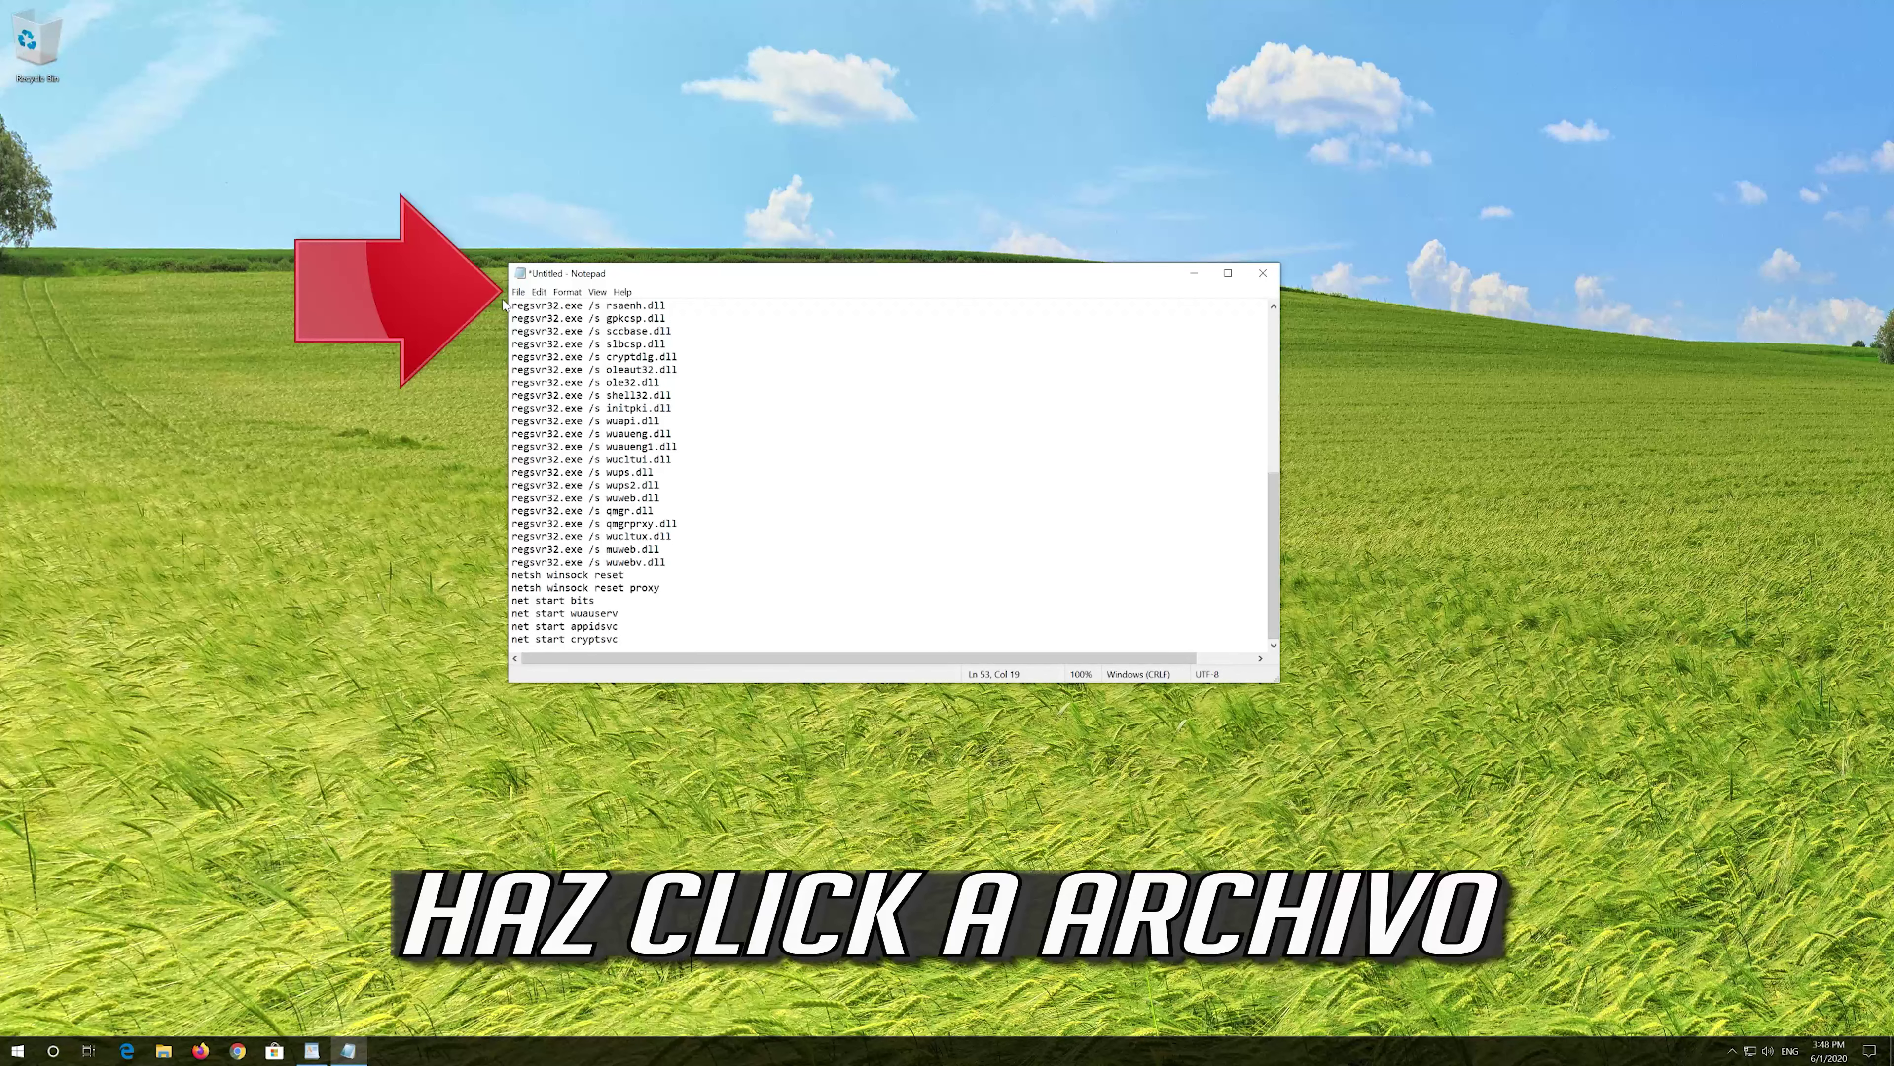
Save the Notepad document to the Desktop as fix.bat with the All Files type, and close Notepad.
click(520, 293)
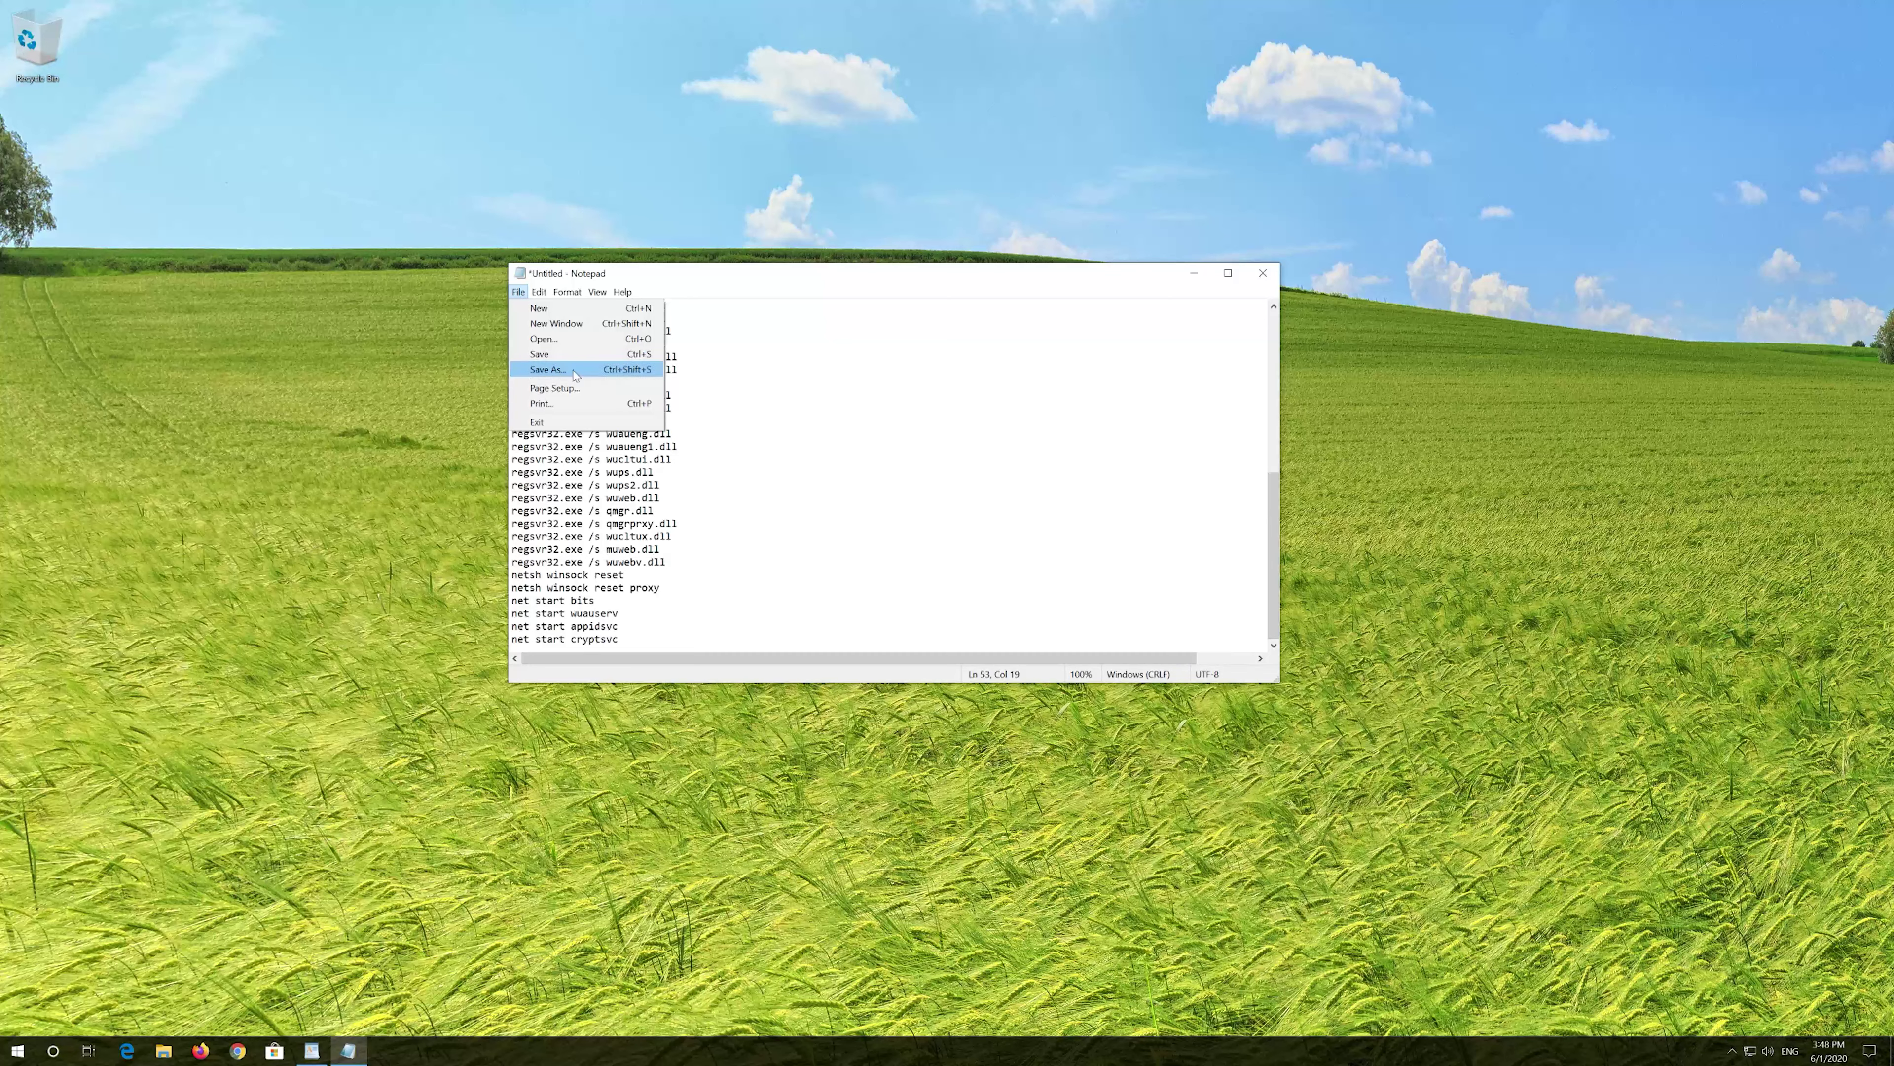
click(552, 370)
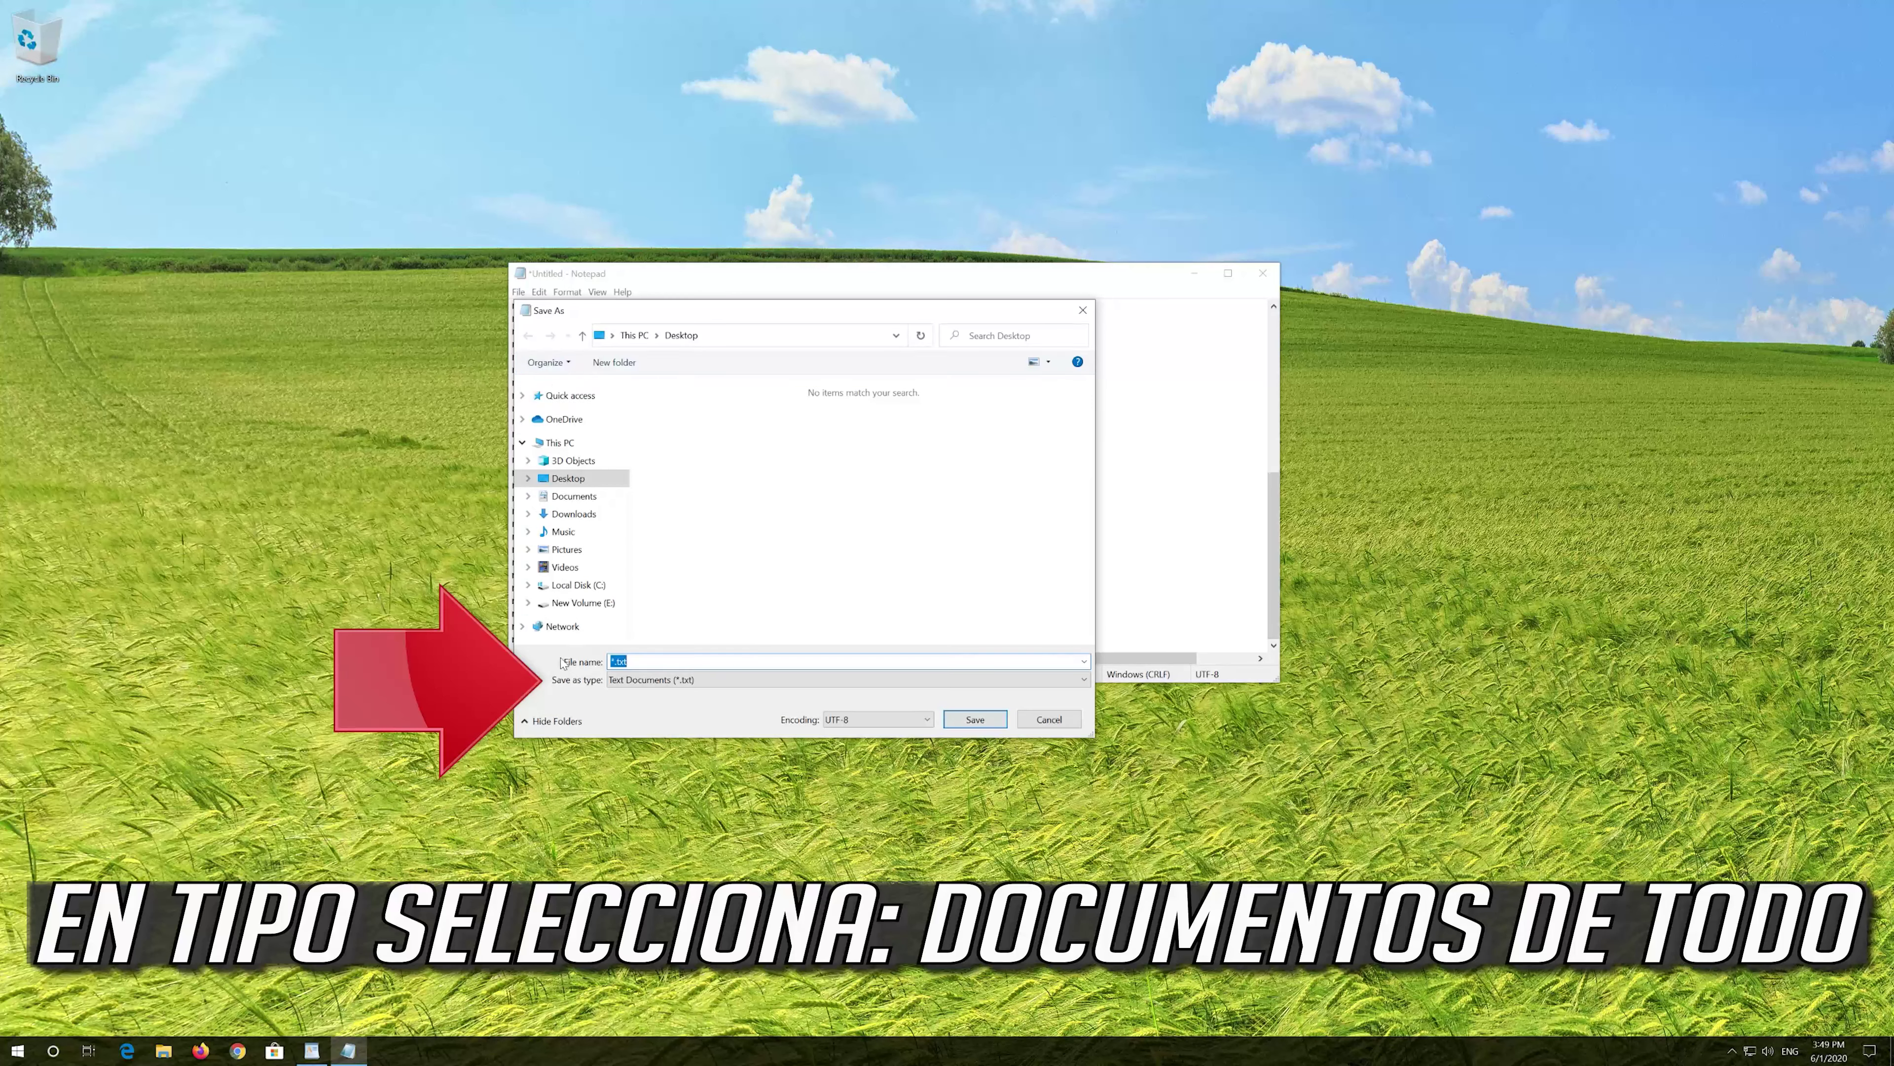
click(647, 688)
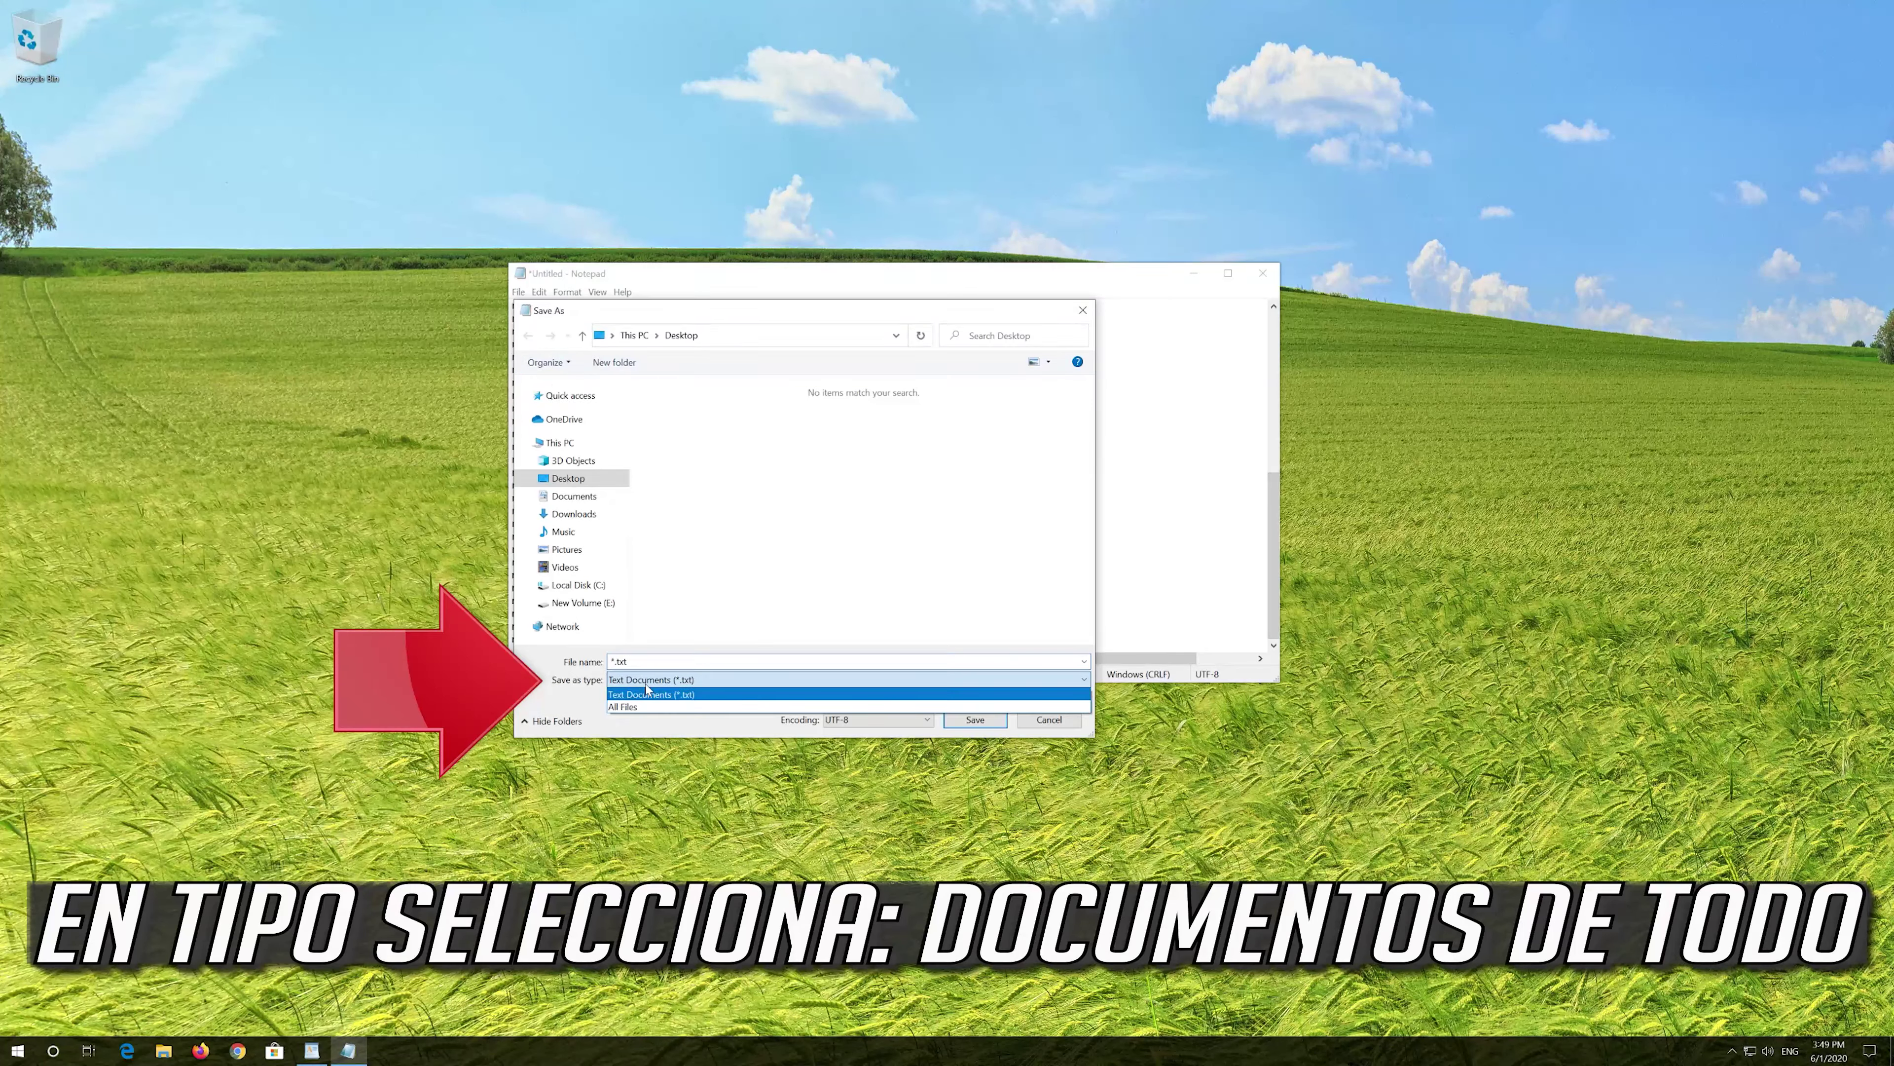
click(635, 709)
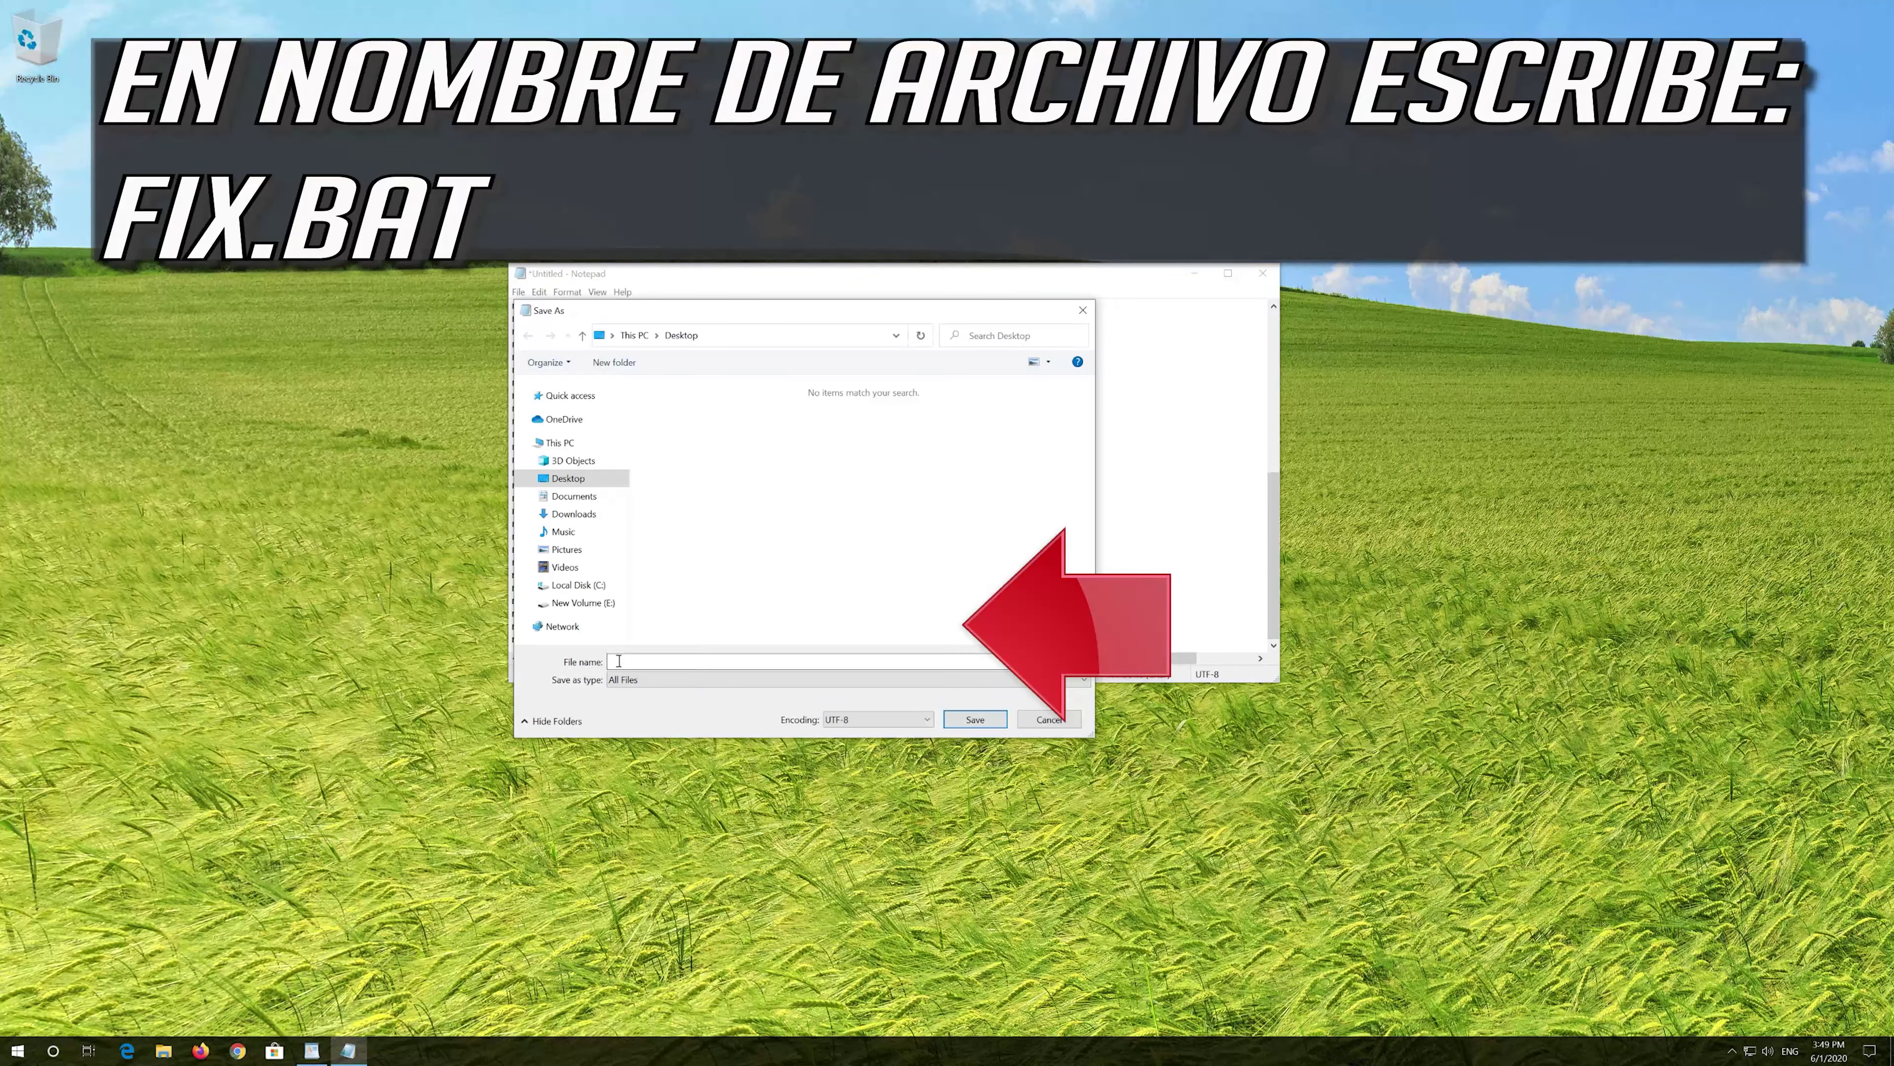
click(625, 658)
click(981, 723)
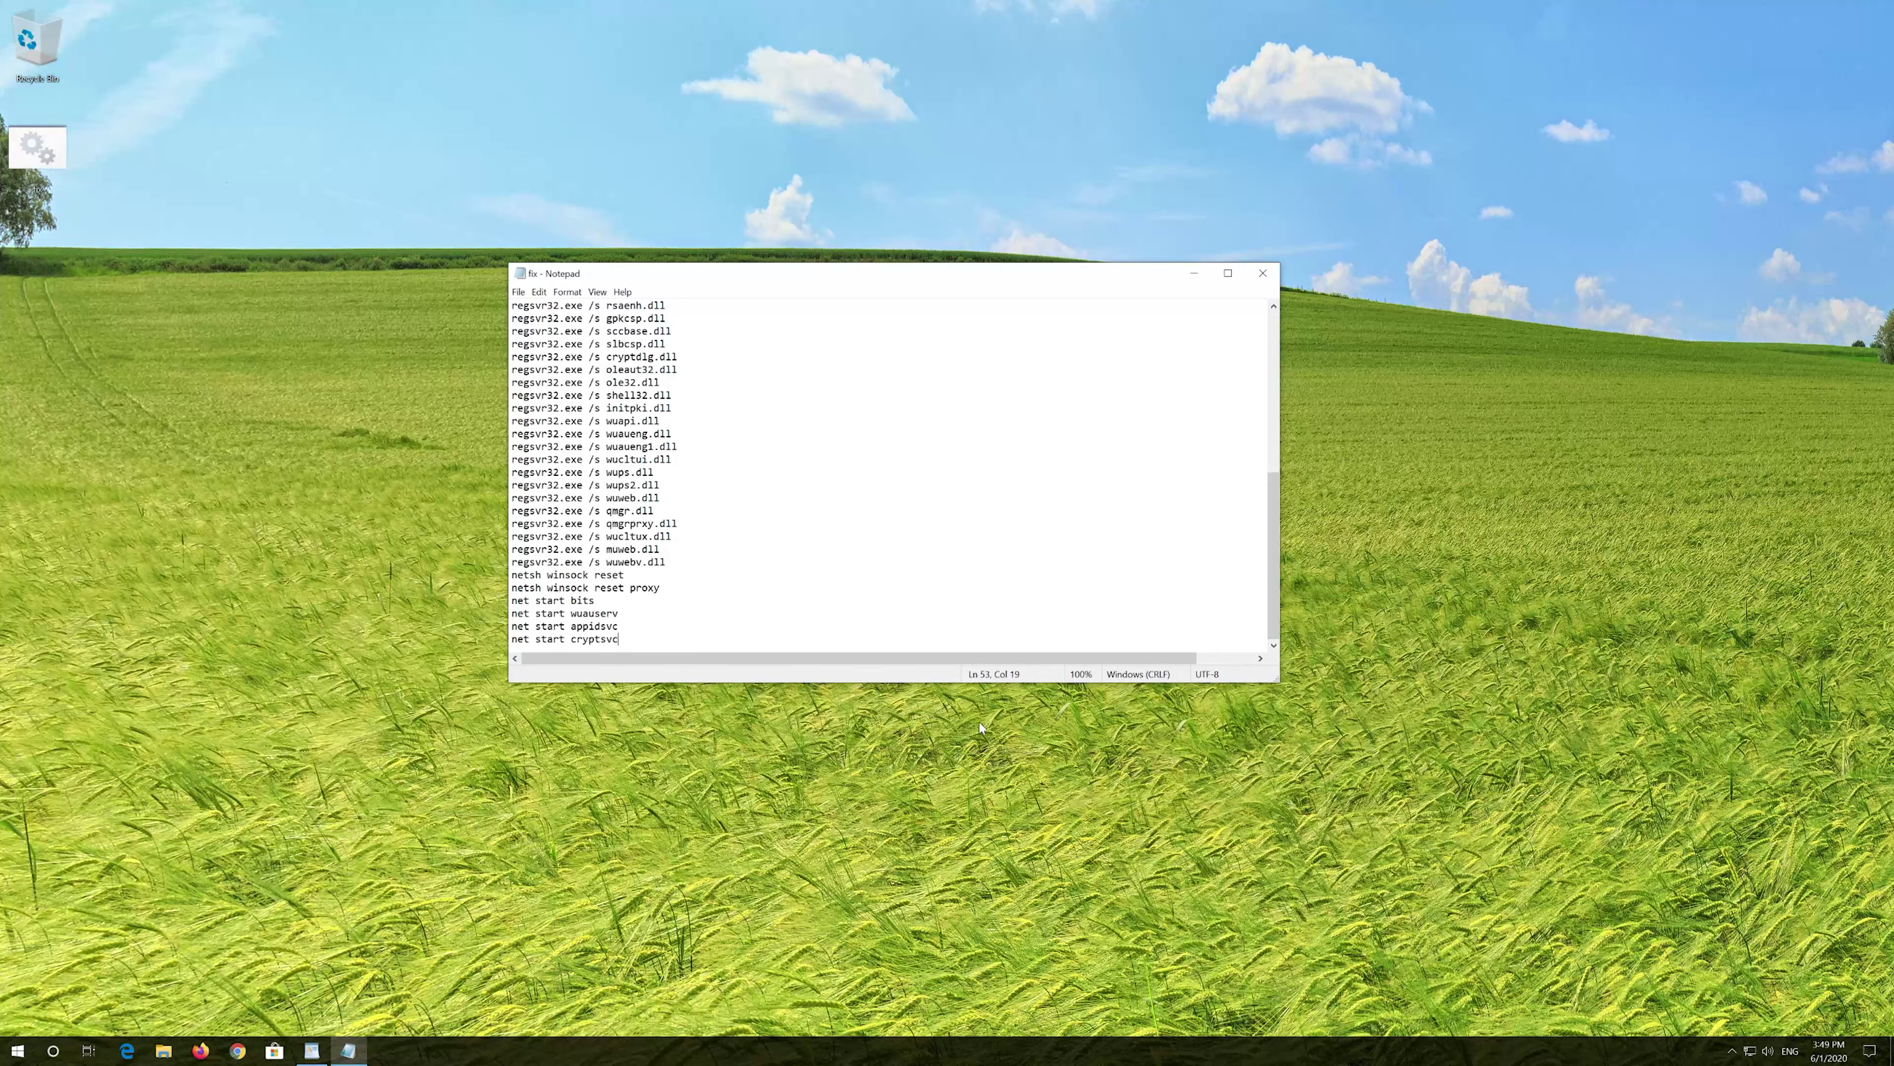
click(1277, 276)
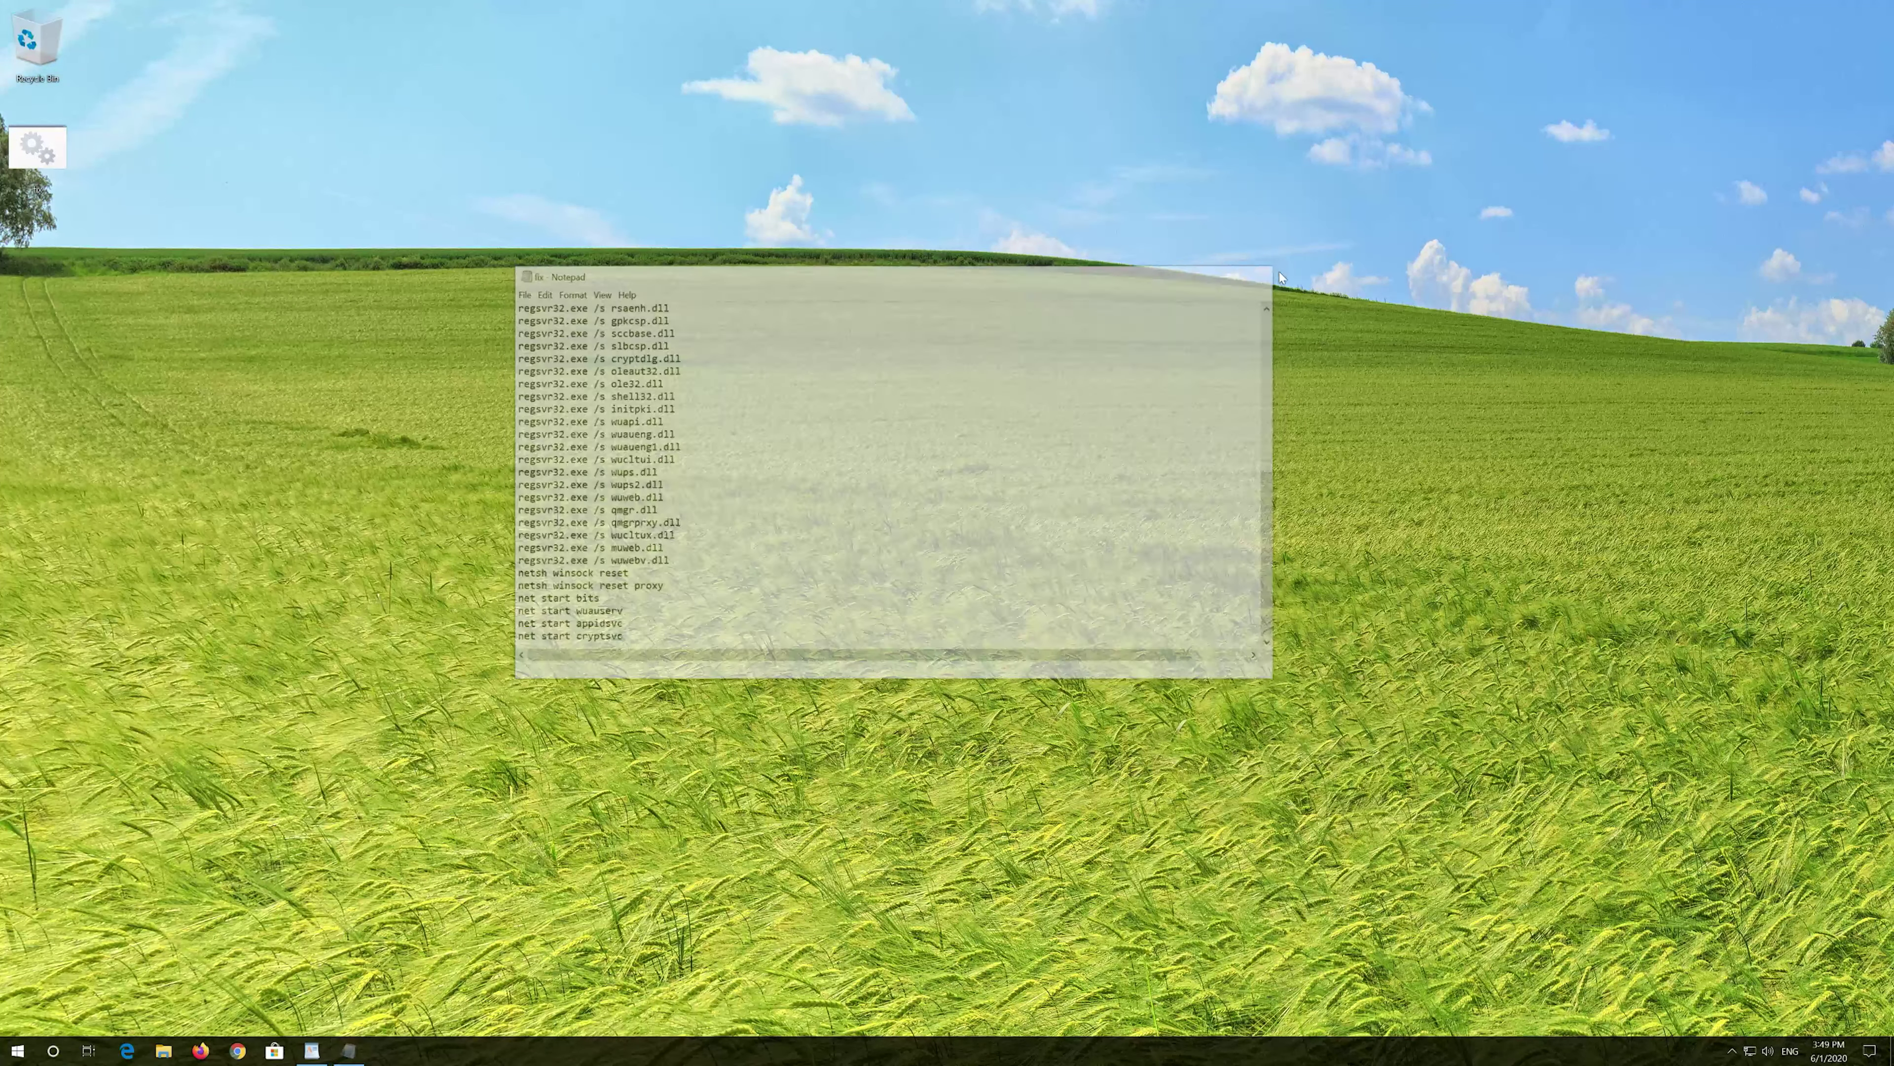
Run the fix batch file on the desktop as administrator, allow the changes, and answer Y to the deletion question.
right_click(19, 150)
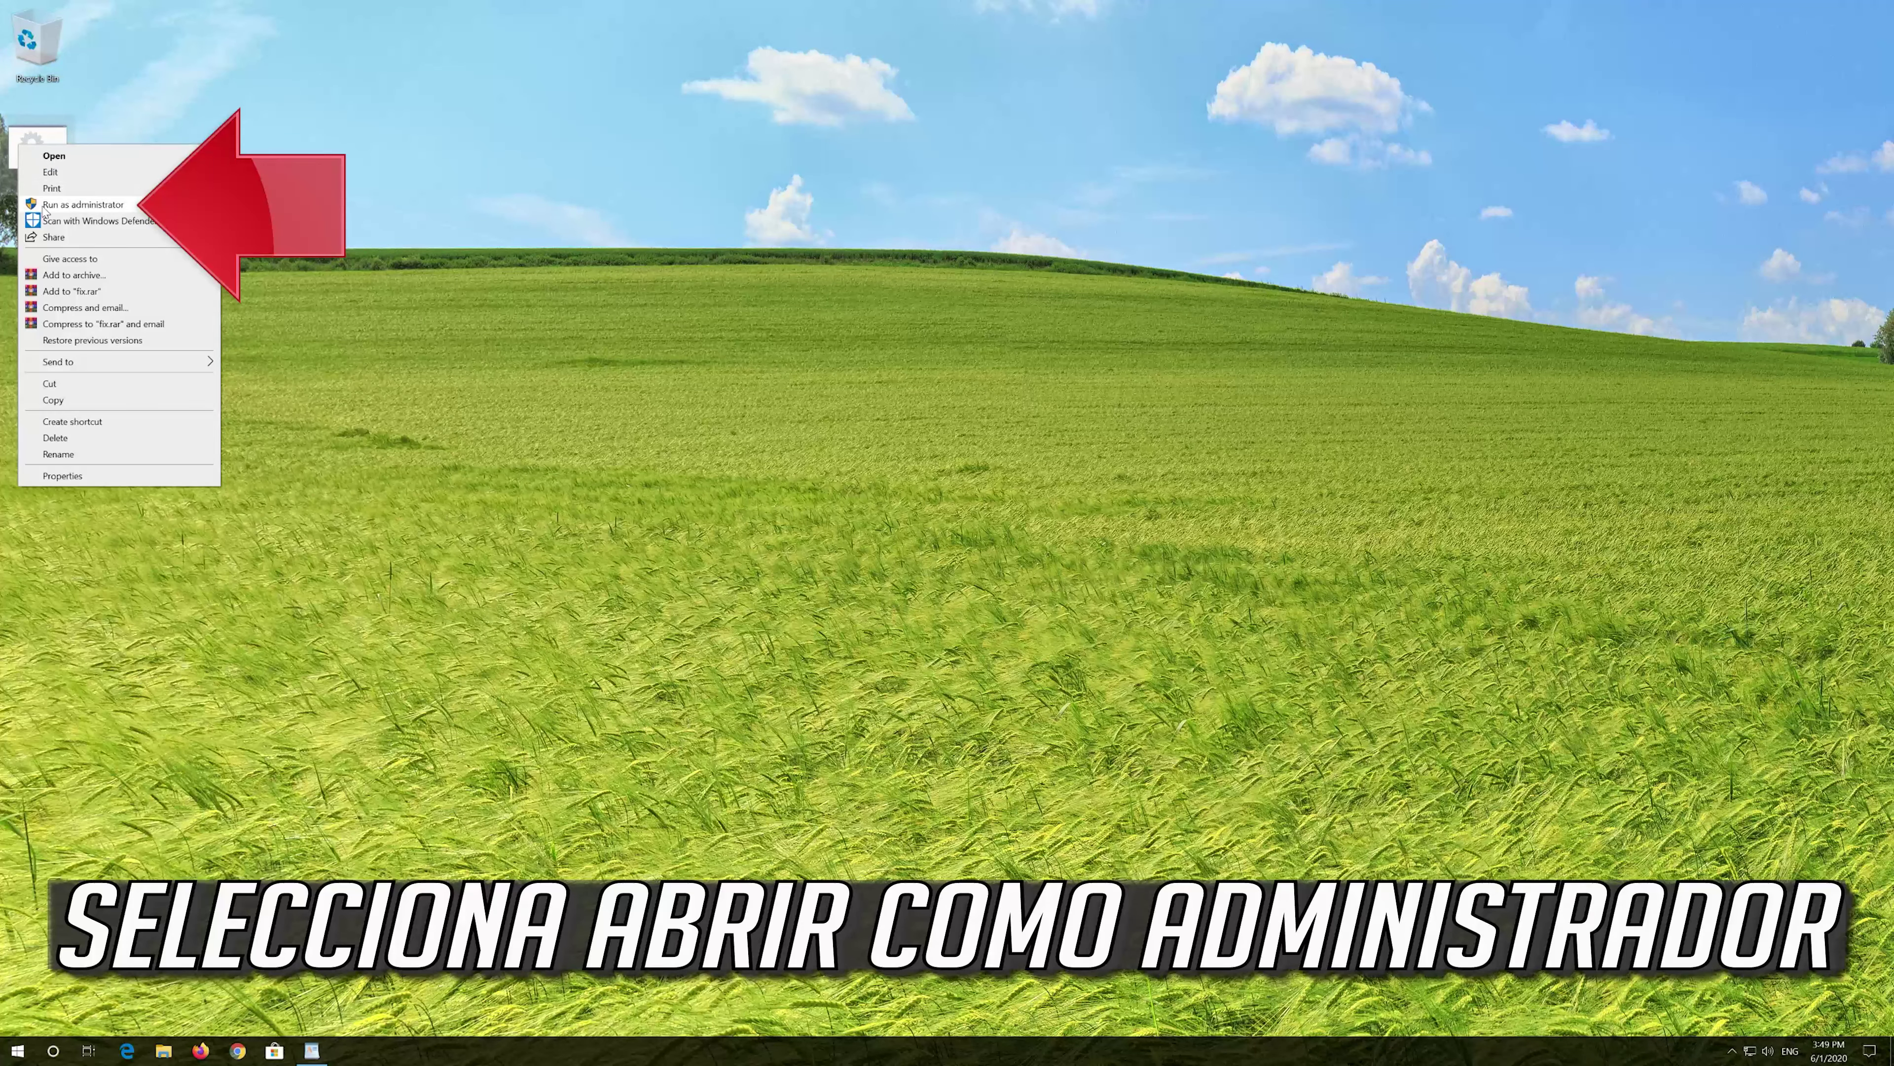
click(111, 206)
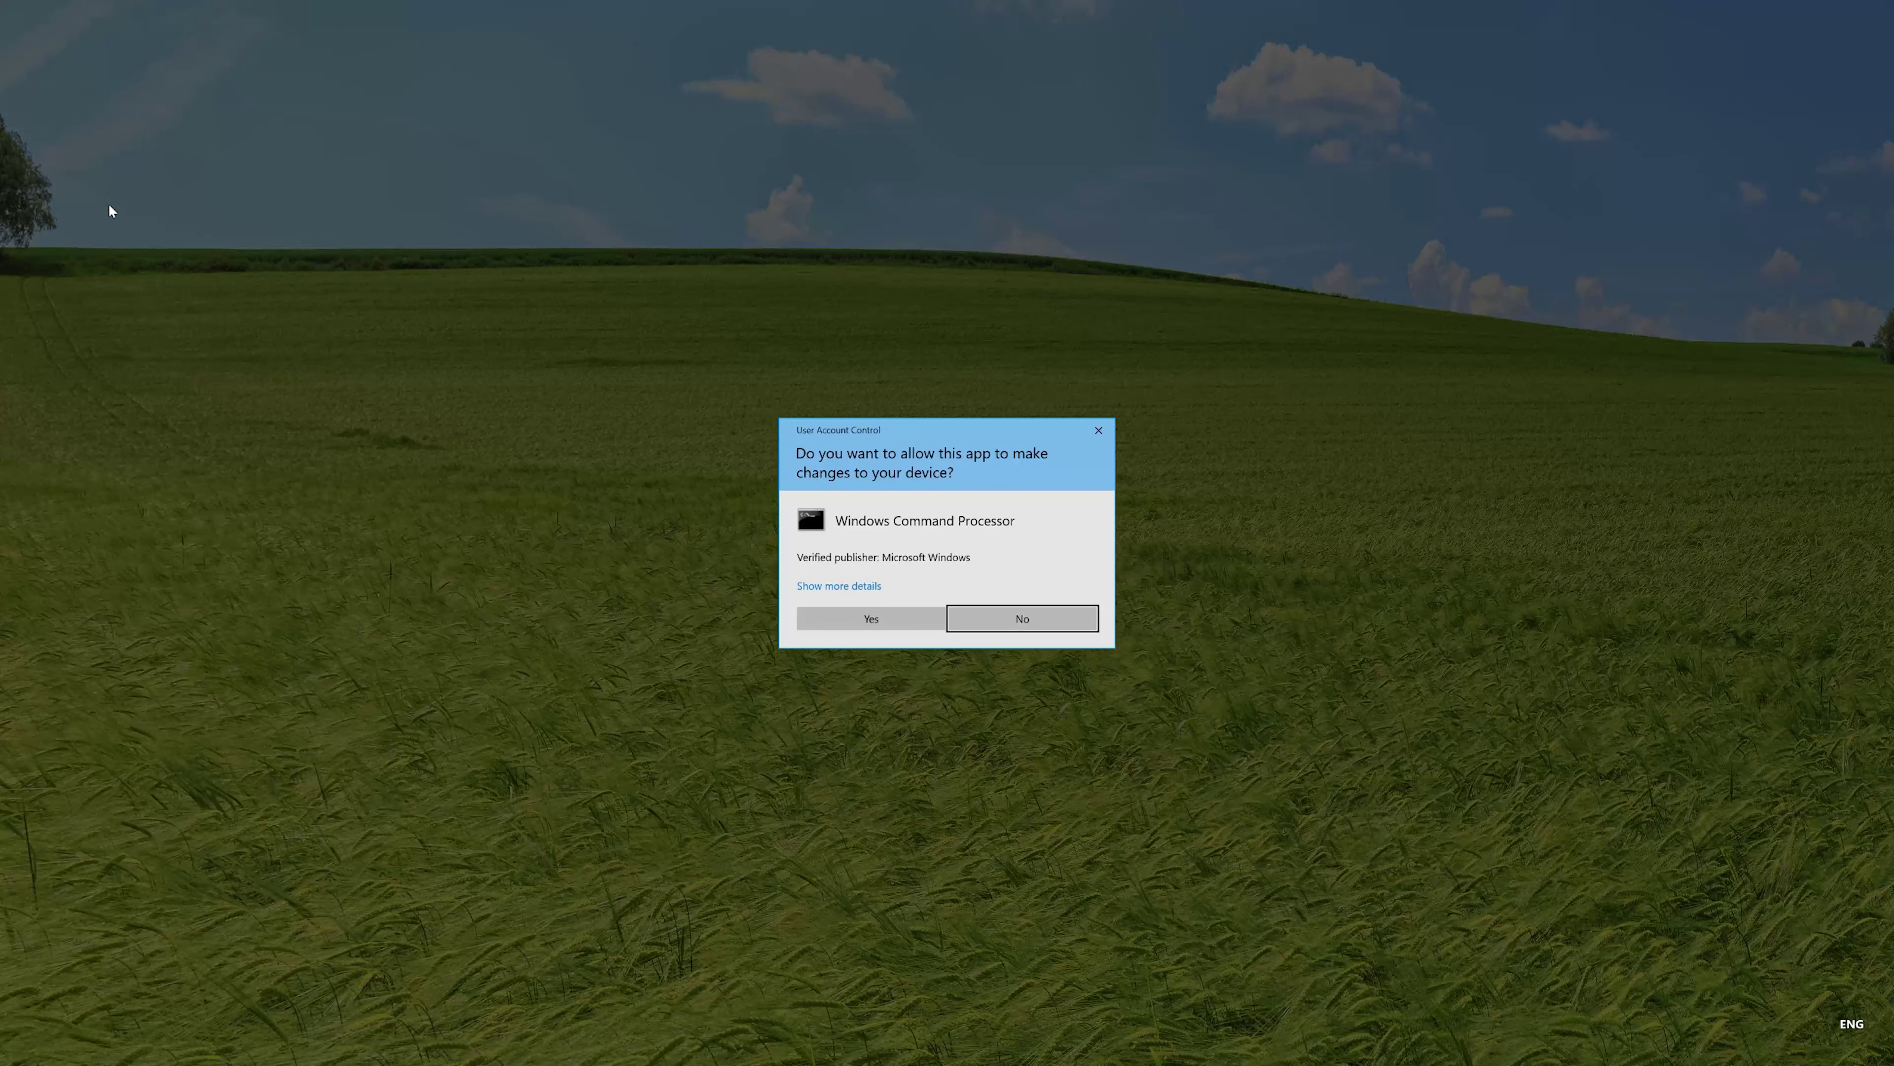
click(871, 618)
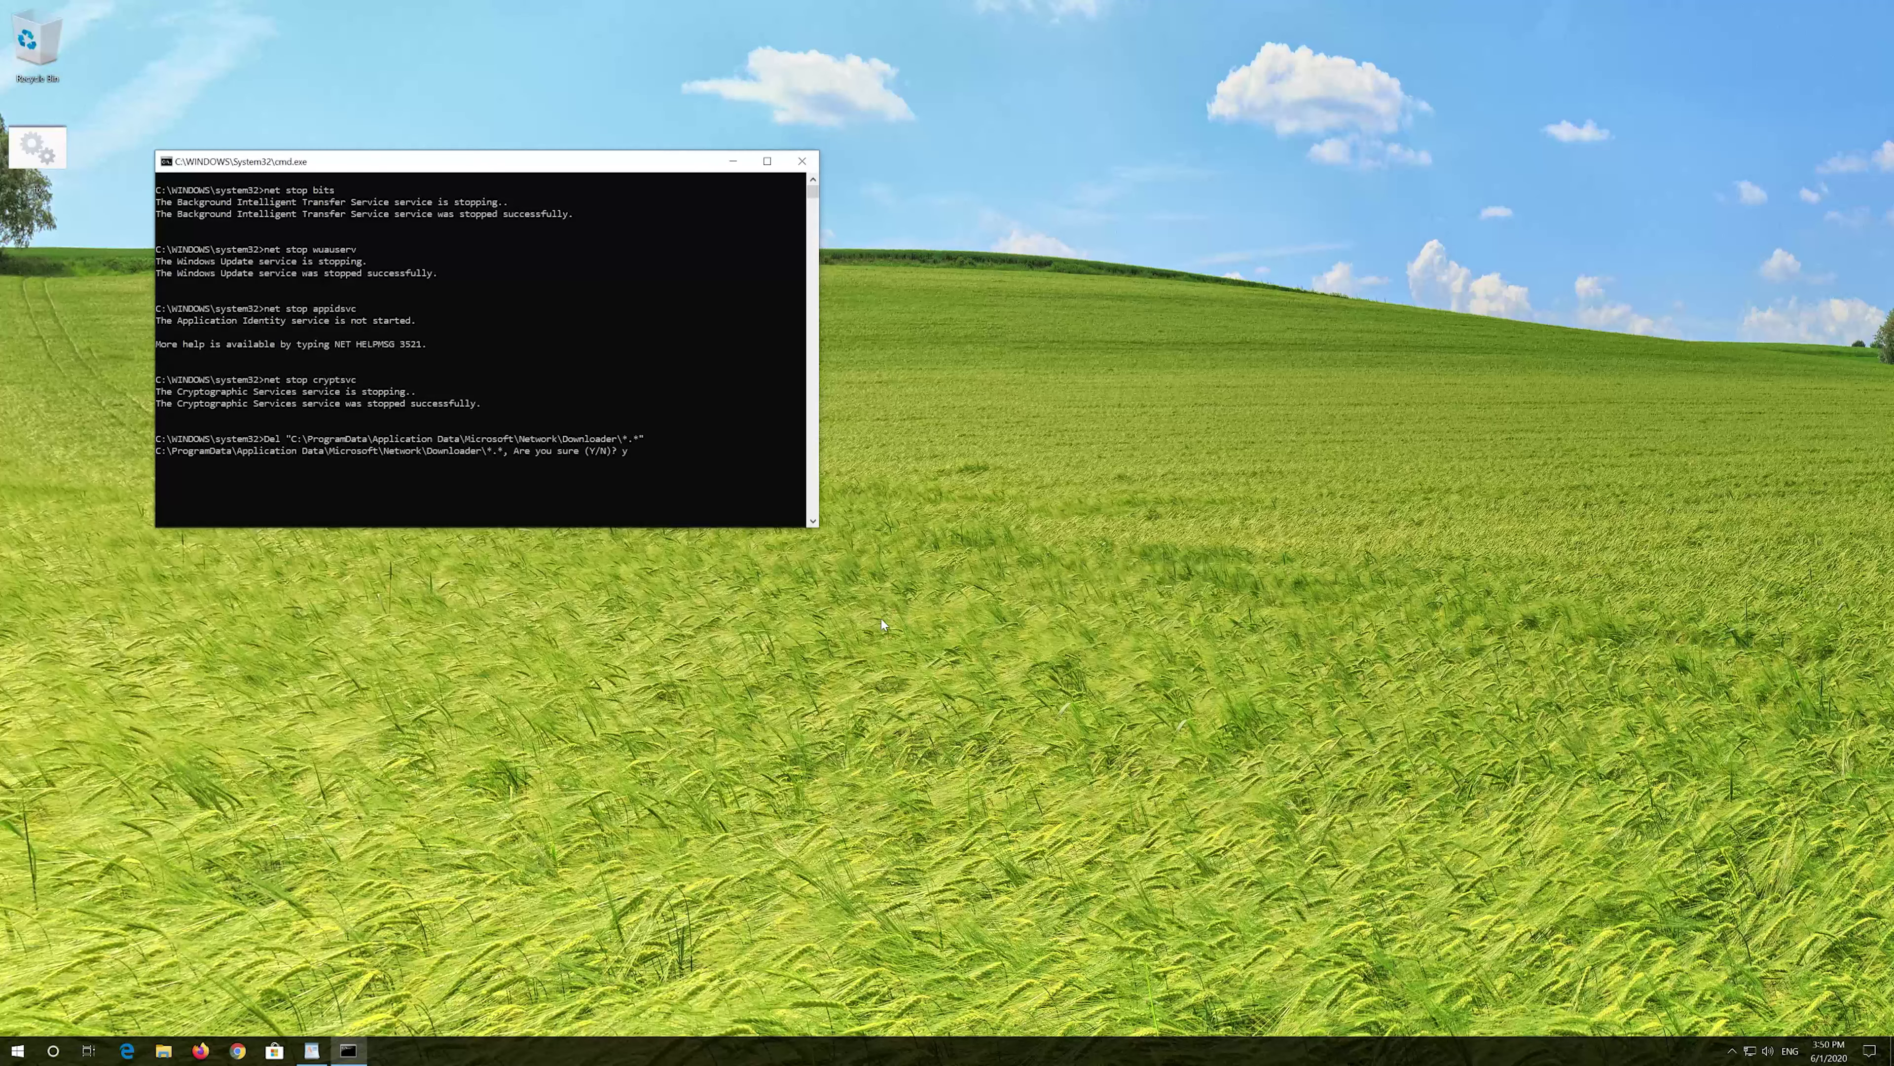
text(Y)
key(Return)
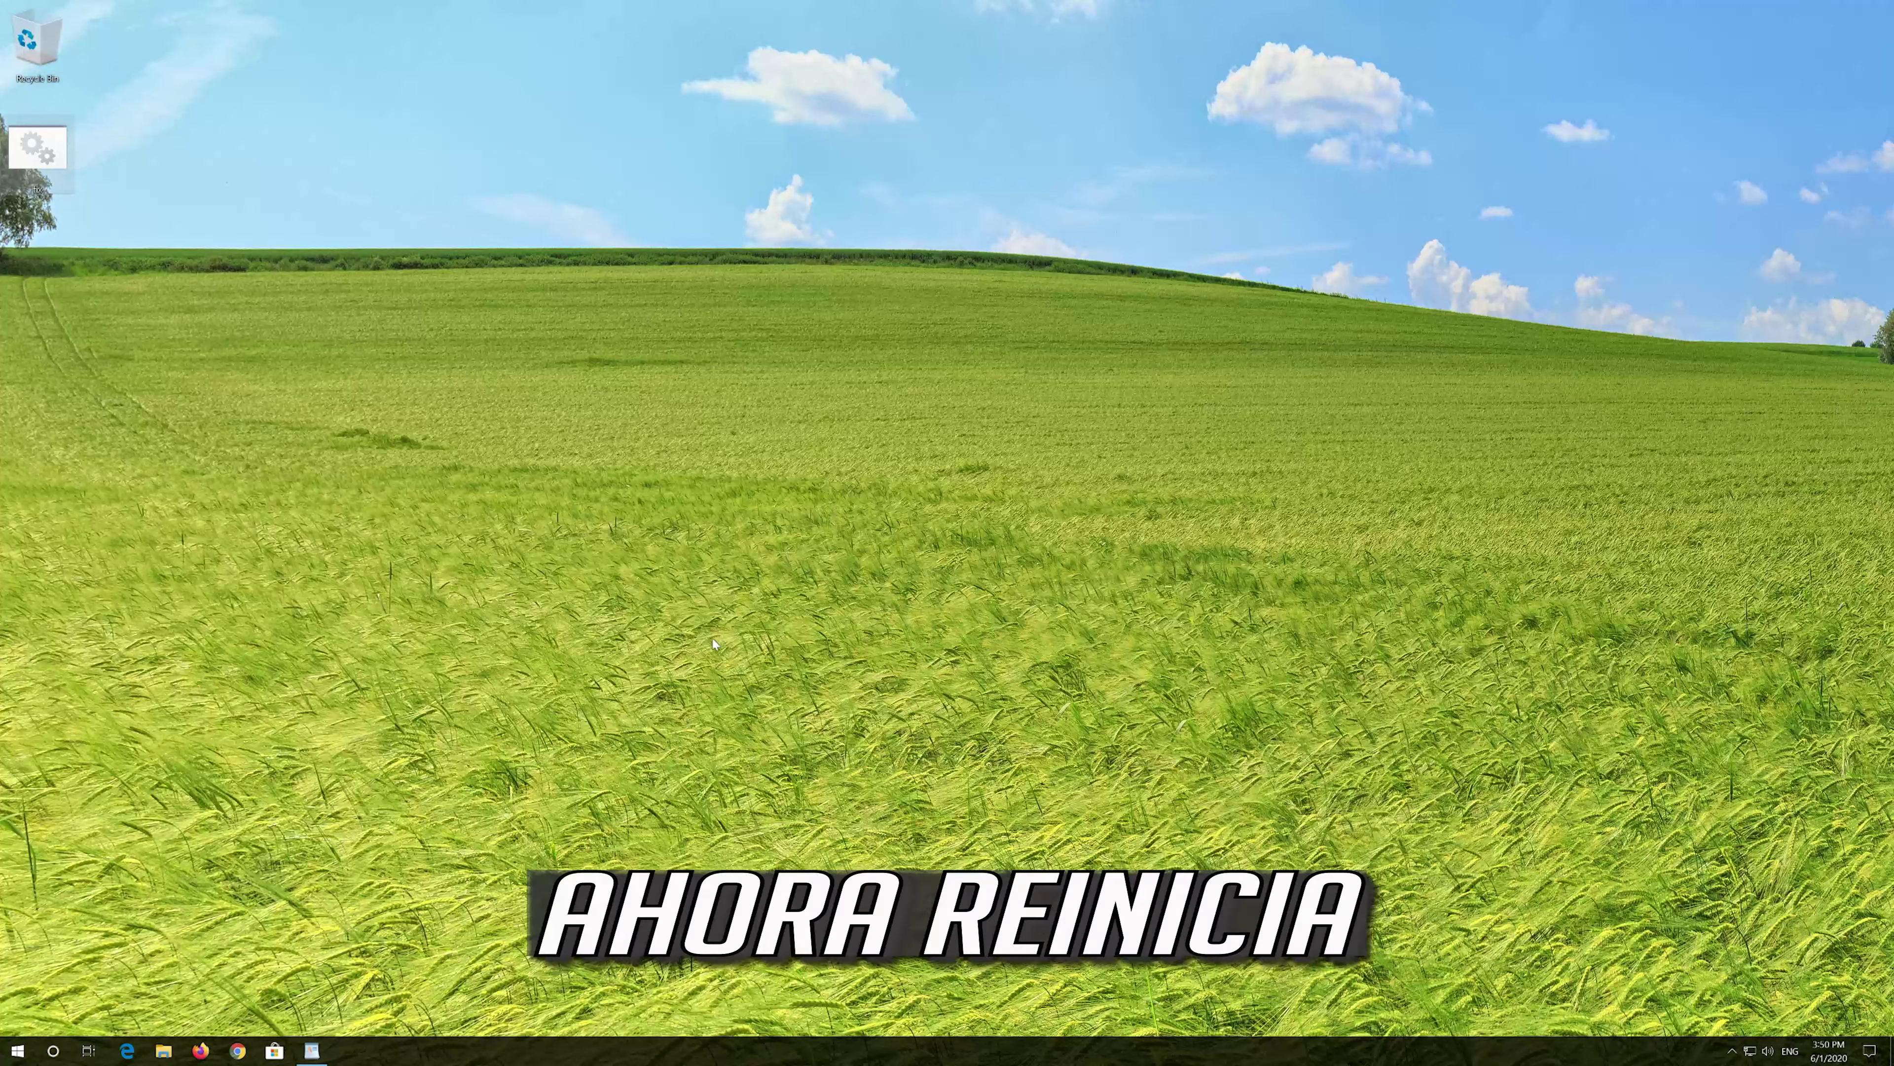
Restart the computer.
click(6, 1046)
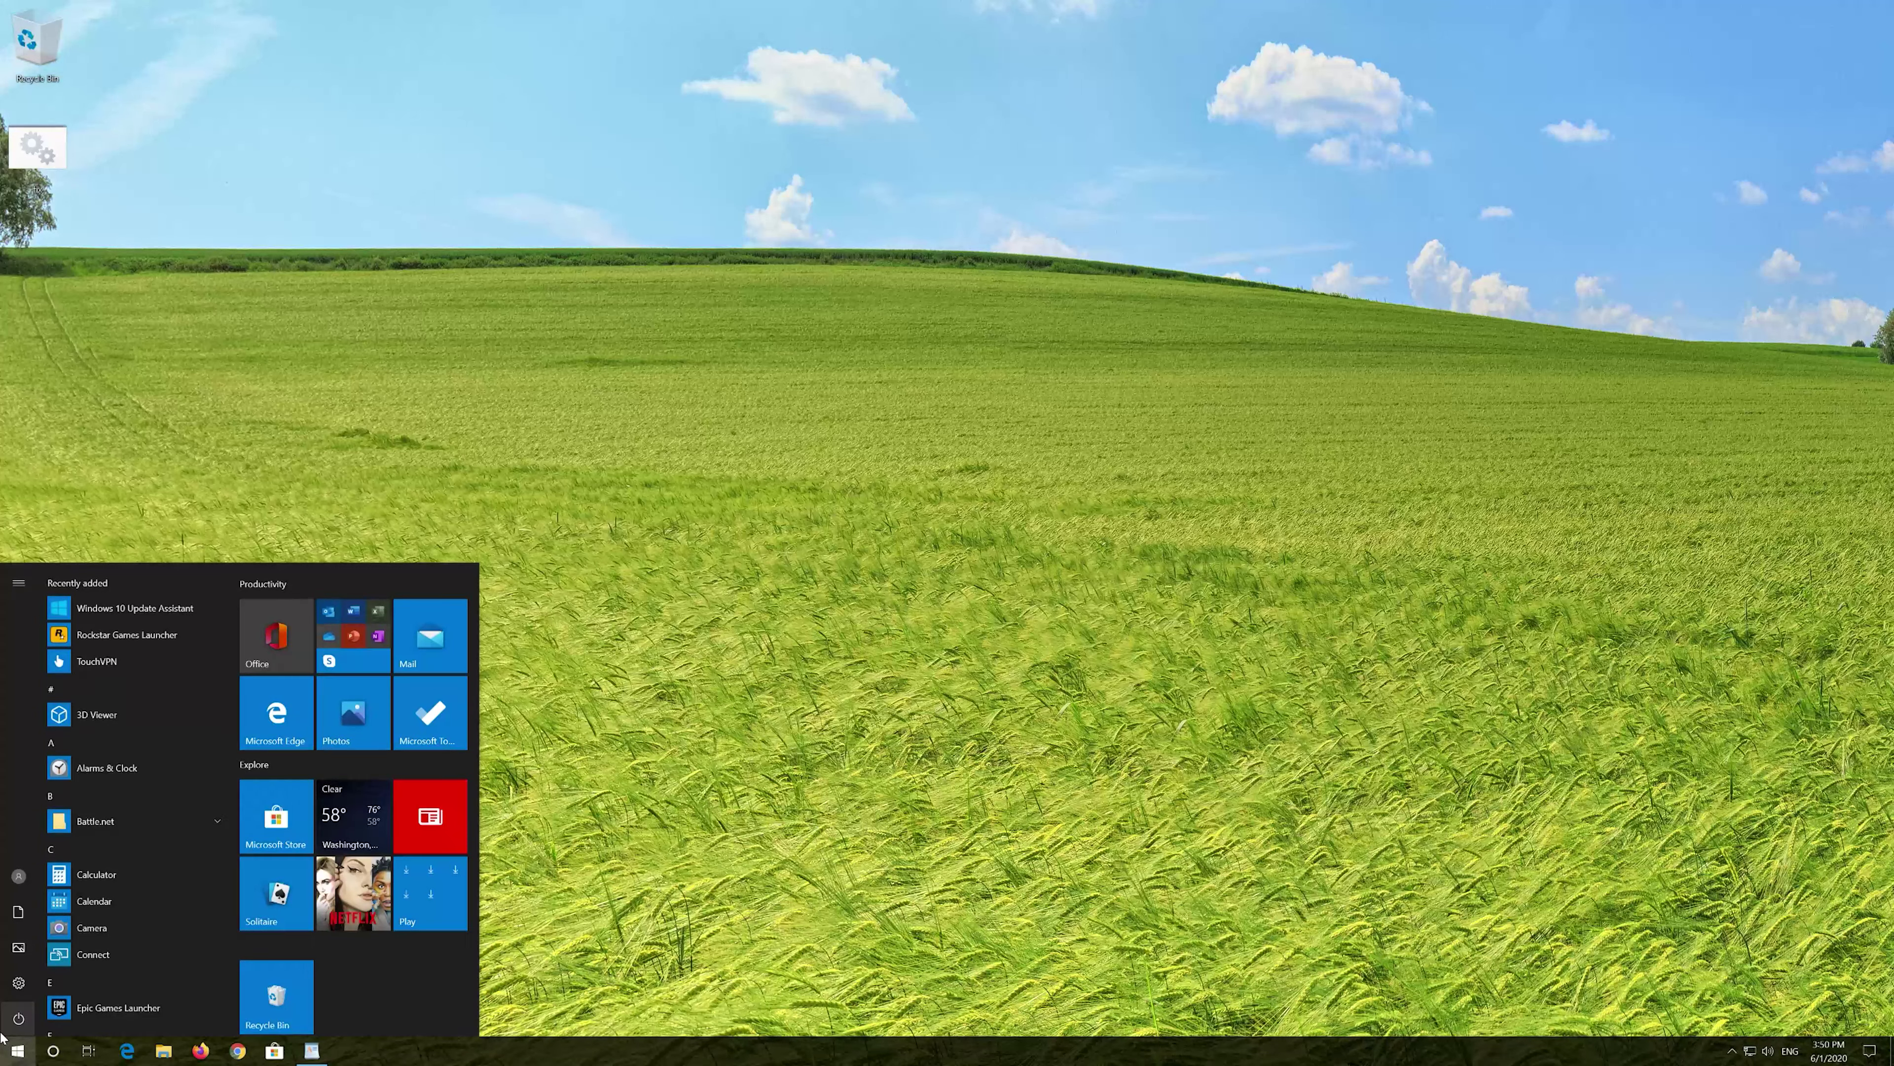
click(33, 1019)
click(56, 990)
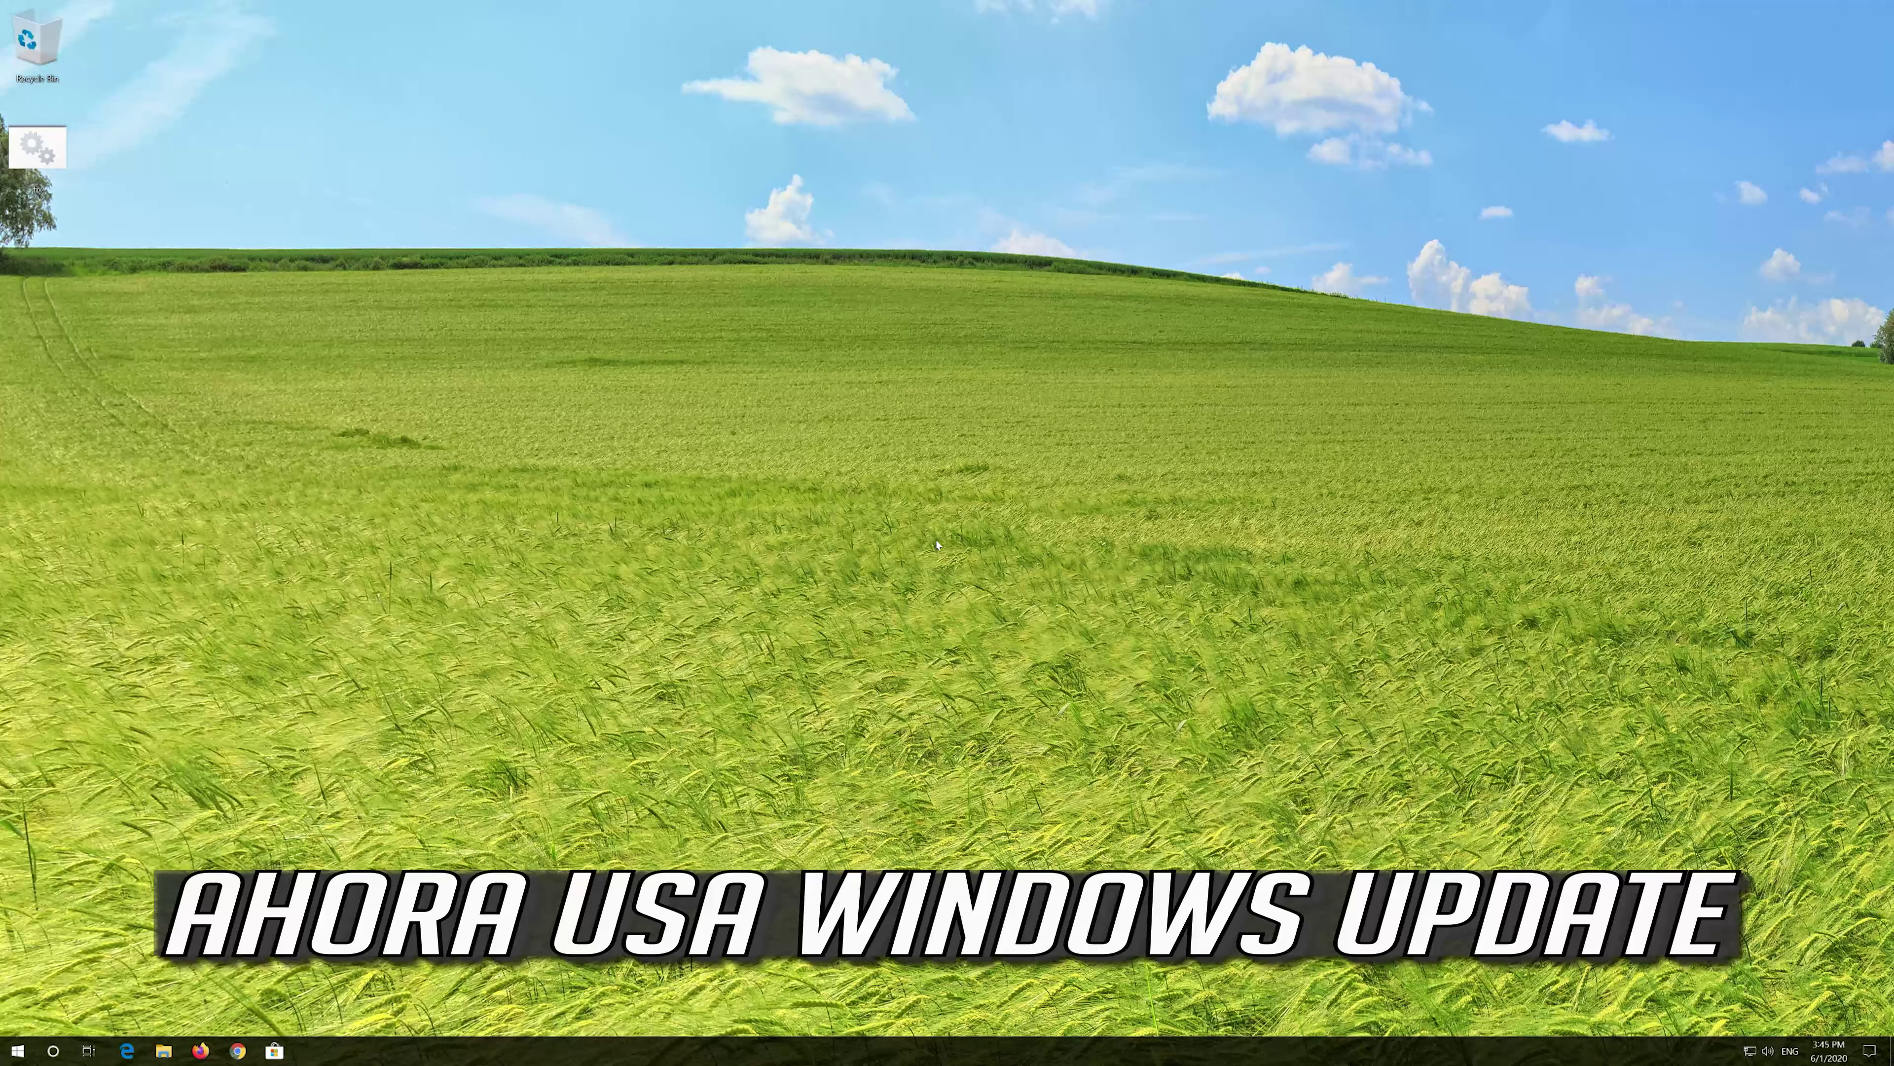
Open the Update & Security section of Windows Settings.
click(18, 1050)
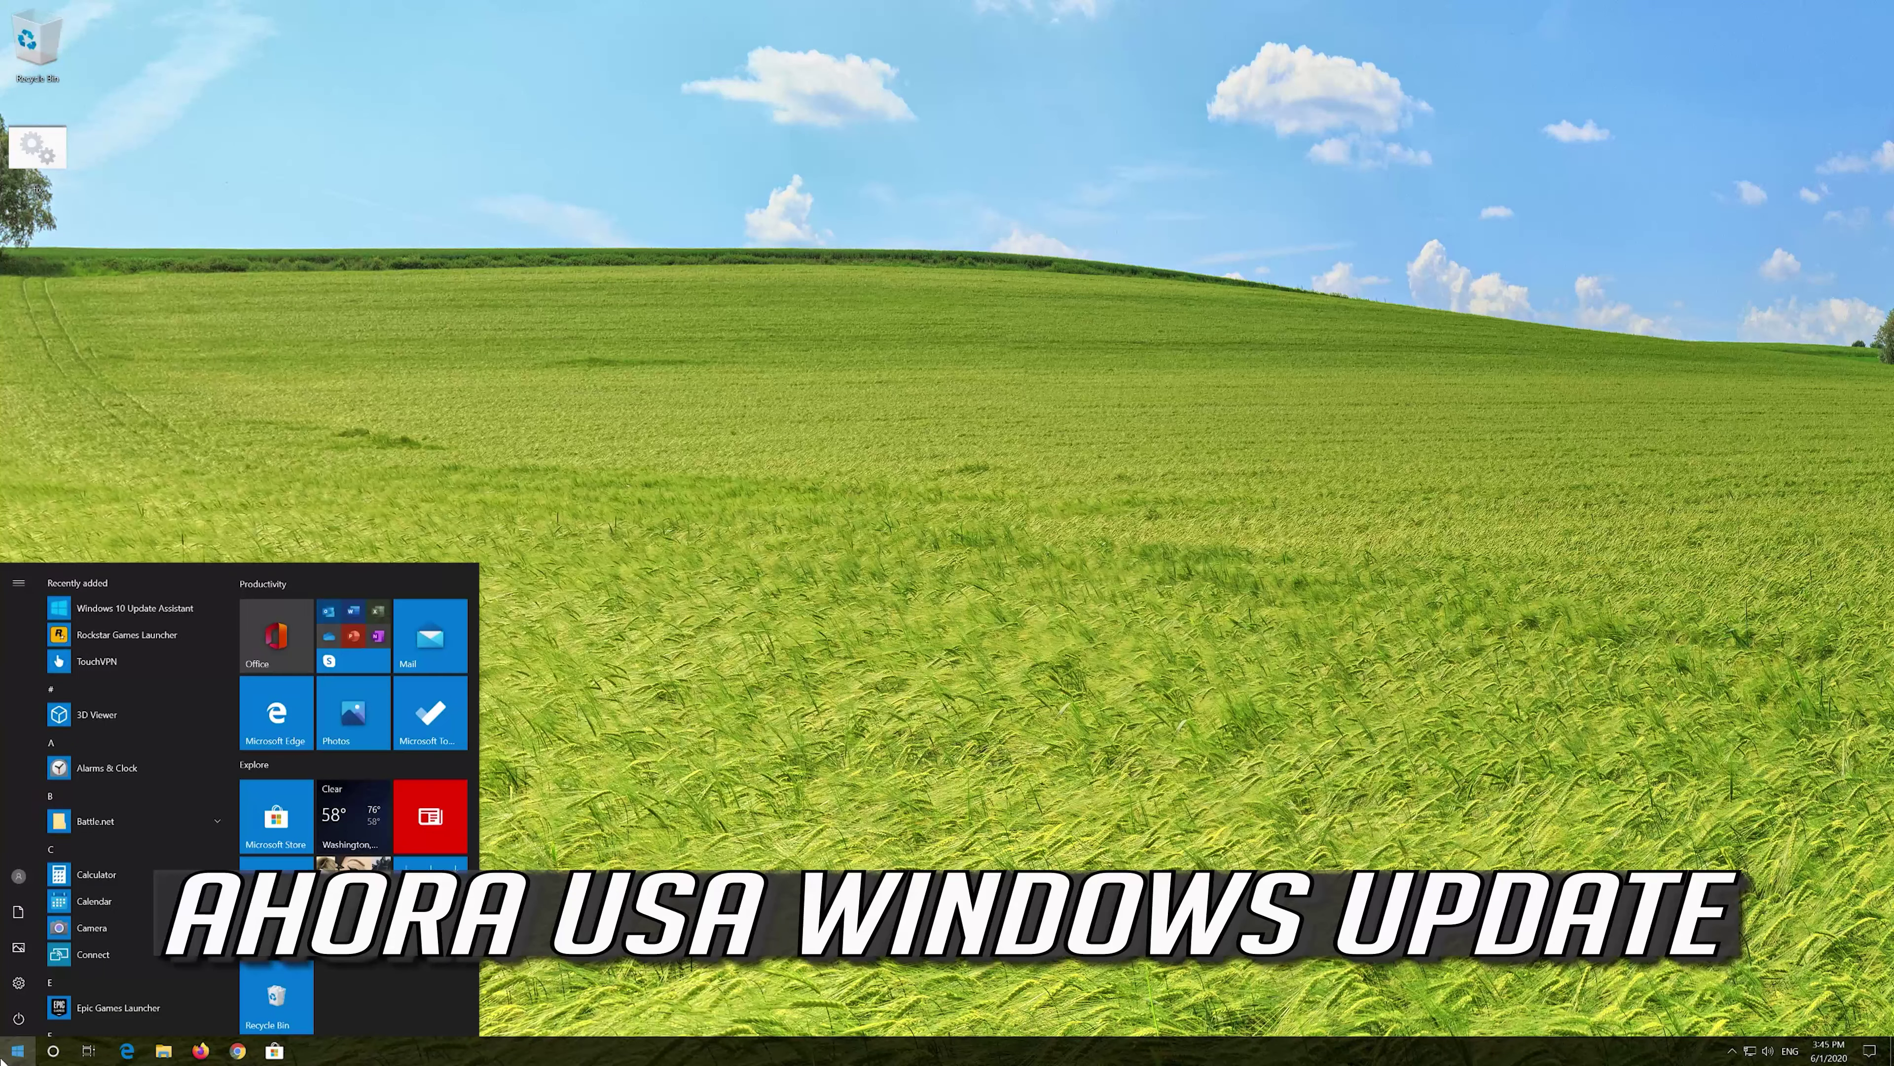
click(99, 978)
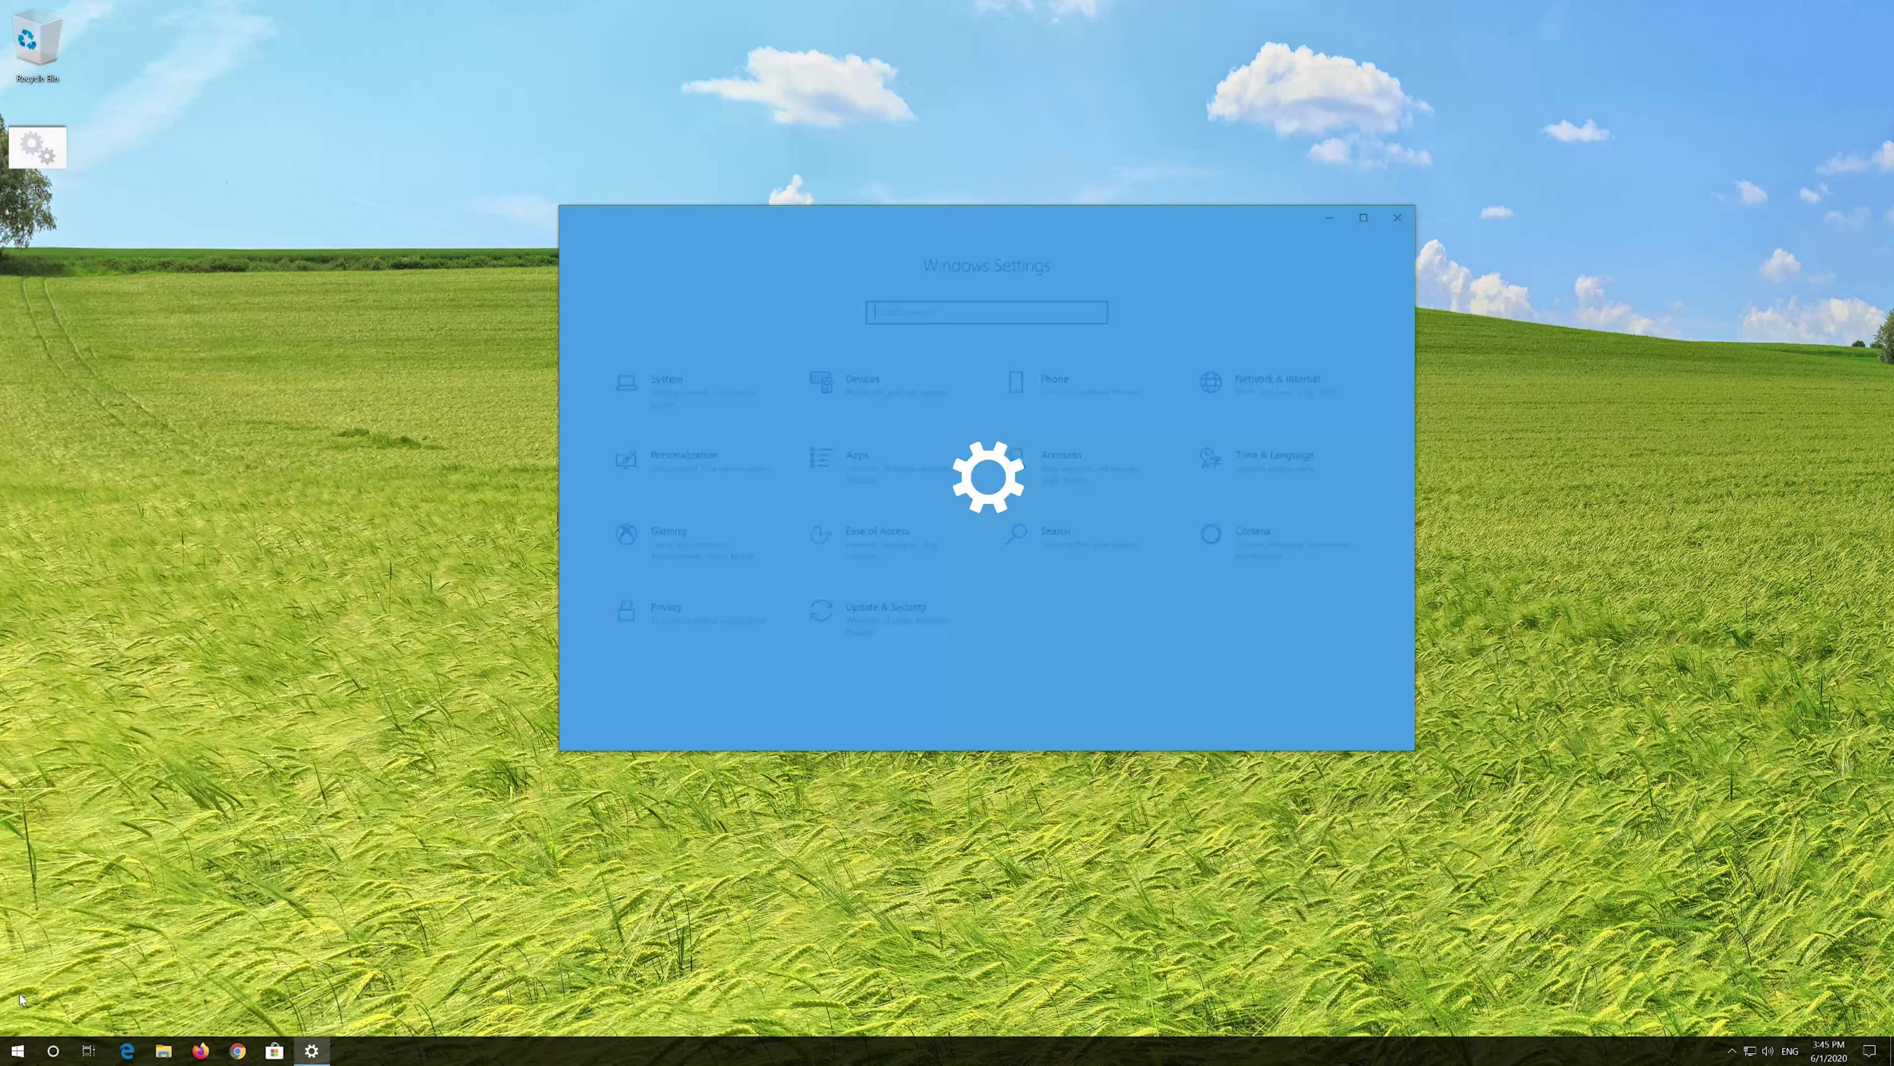
click(858, 623)
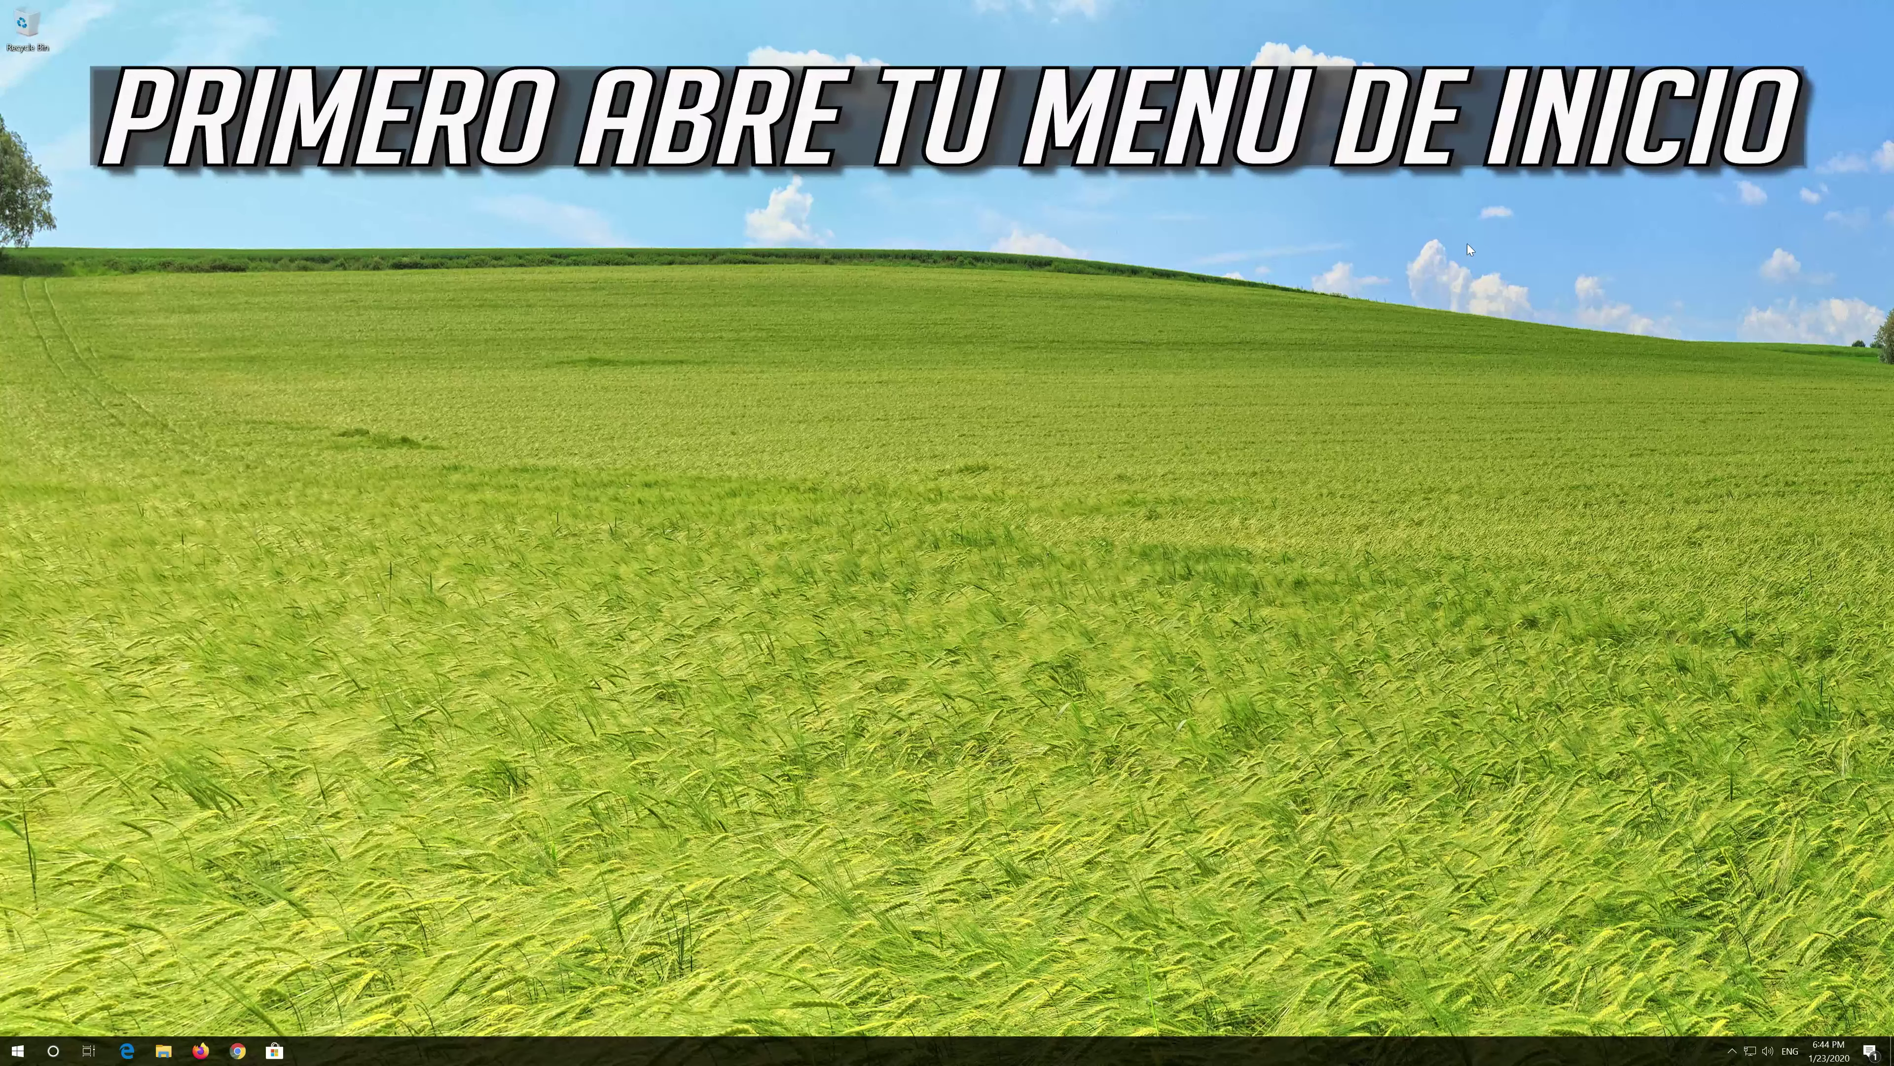
Open Windows Settings and go to the Troubleshoot page under Update & Security.
key(super)
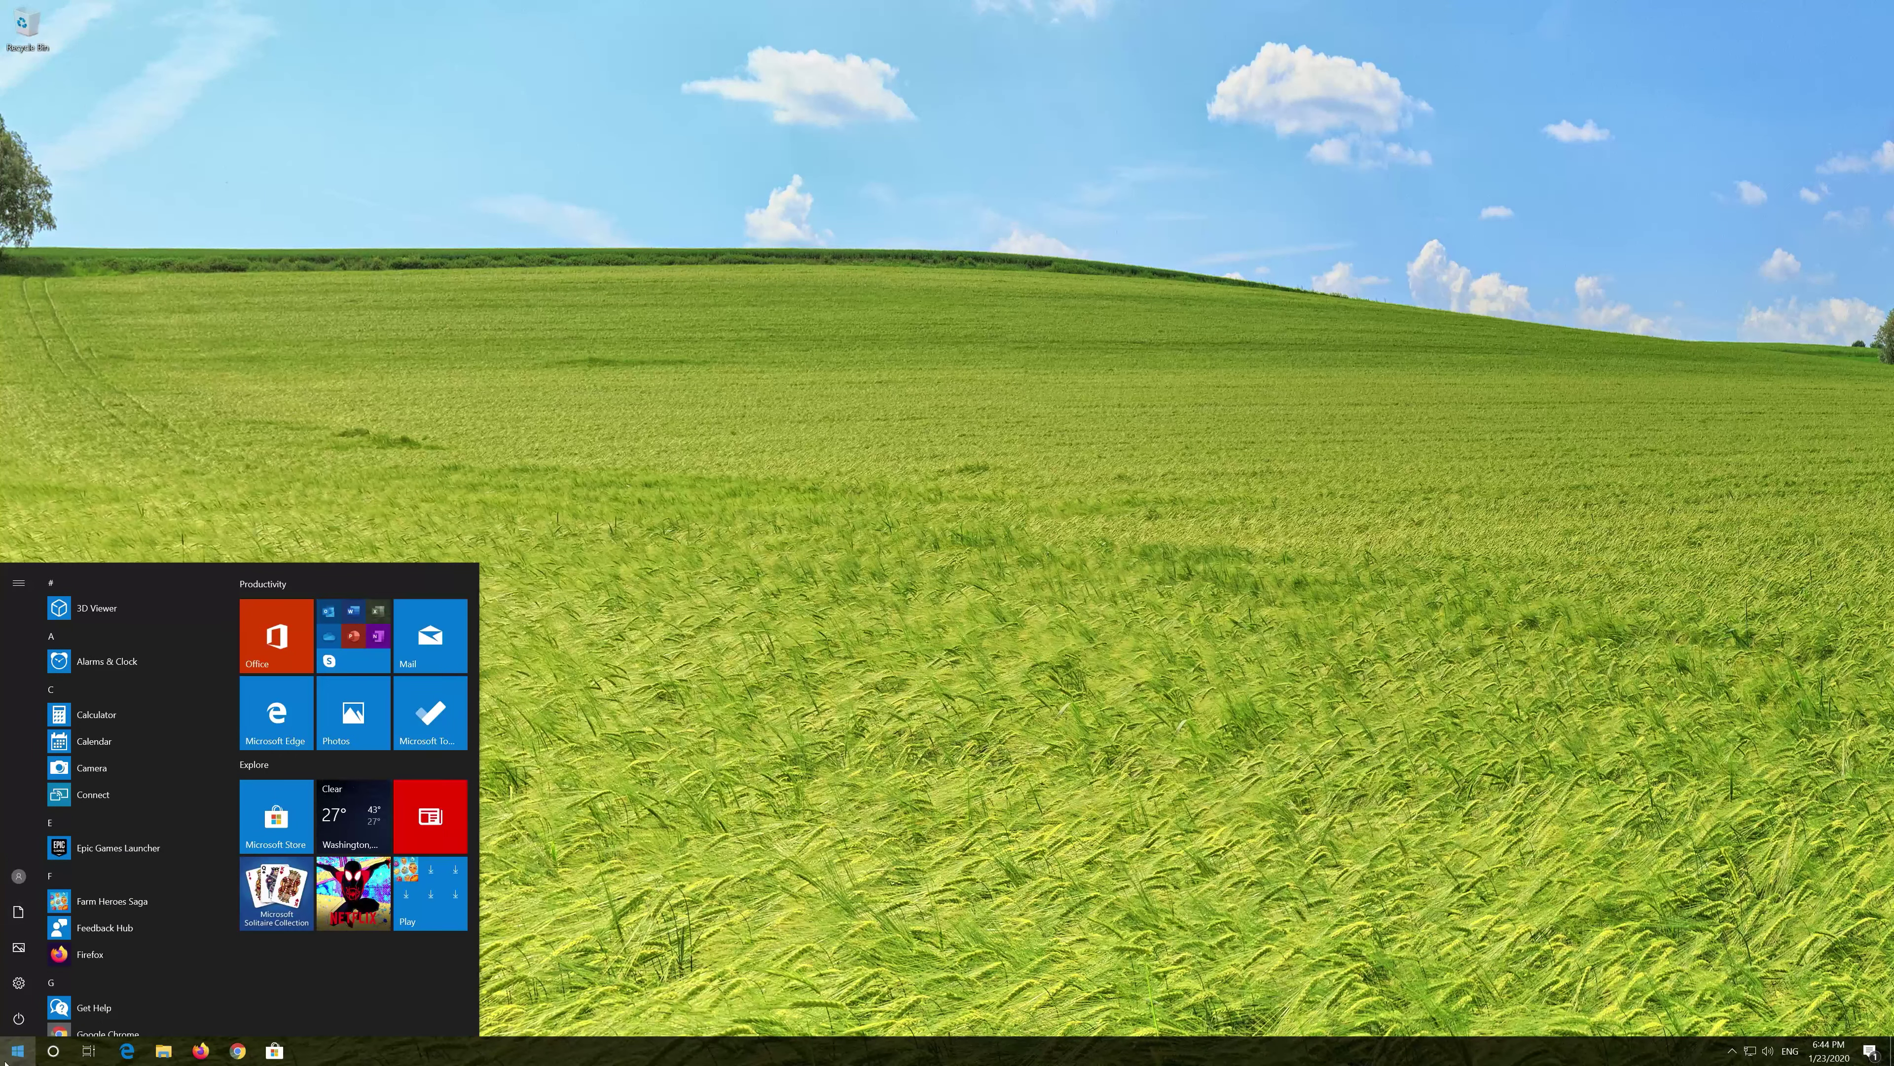
mouse_move(20, 983)
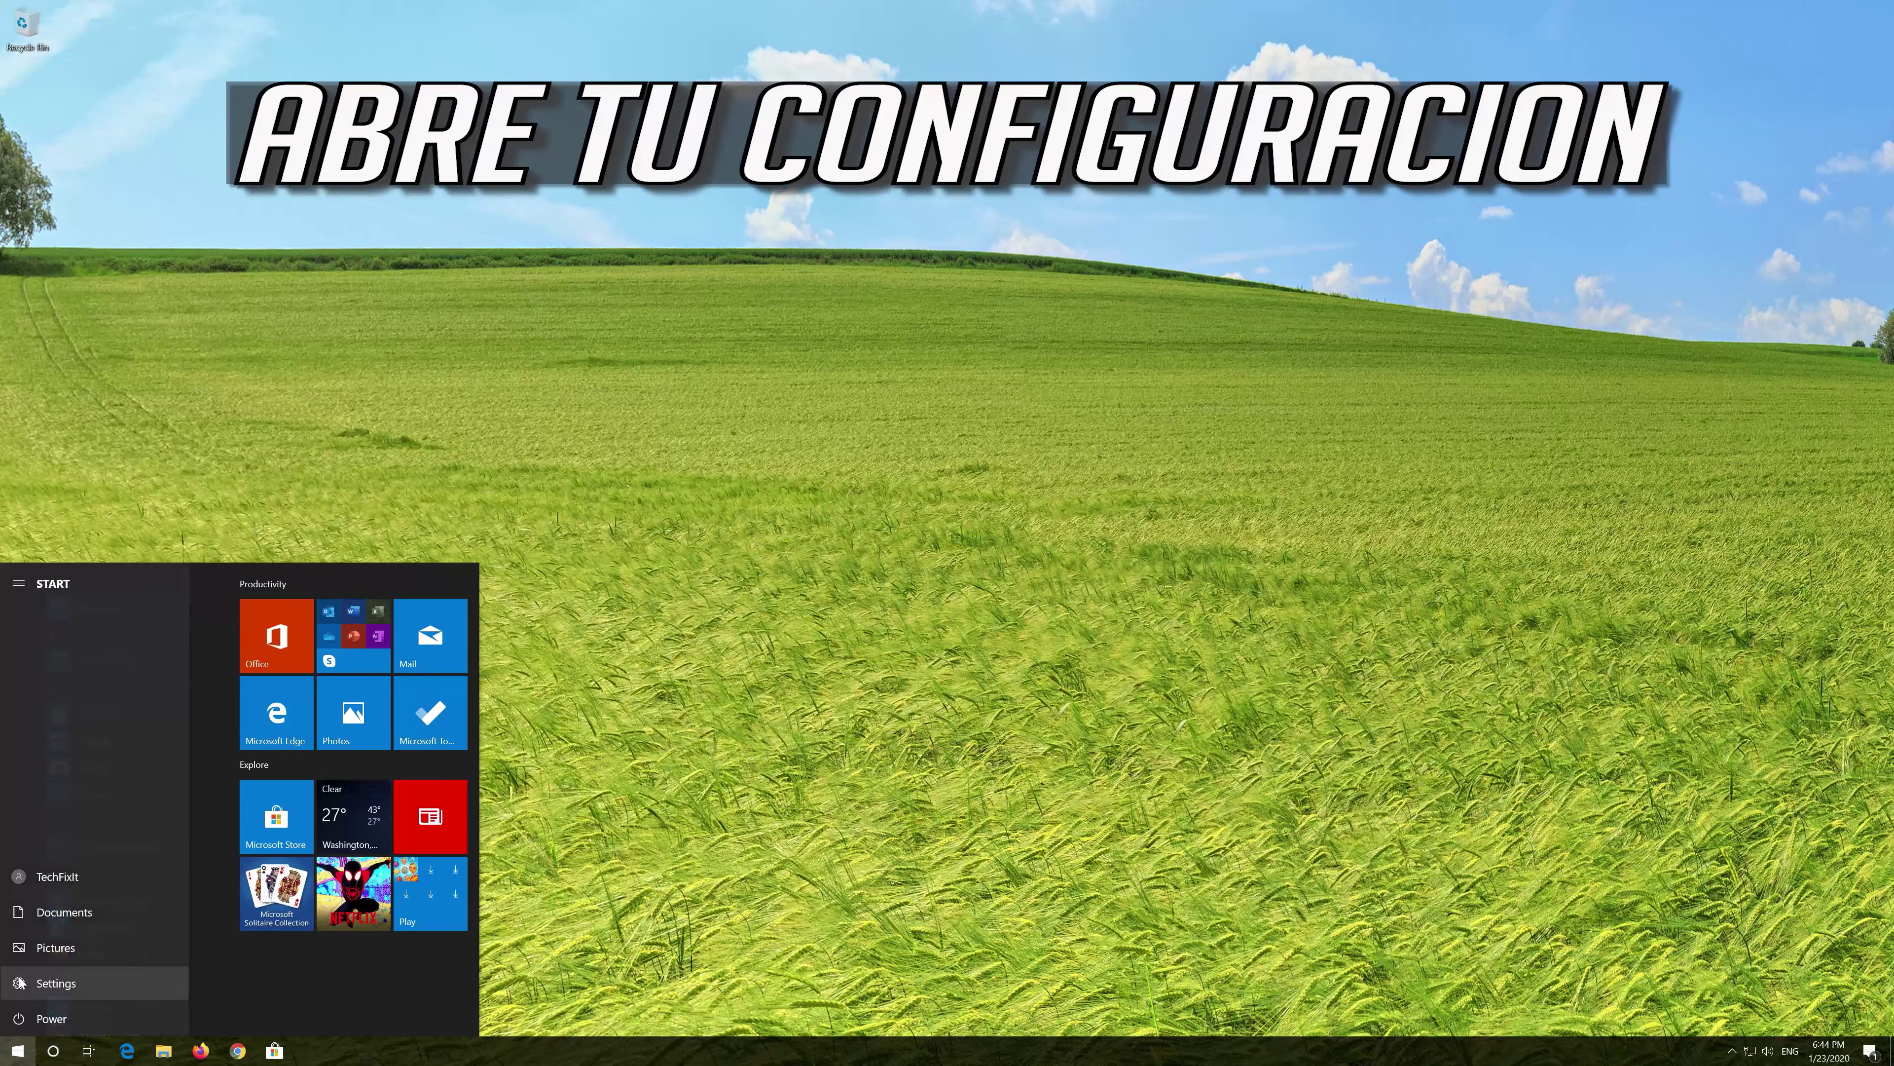
click(55, 983)
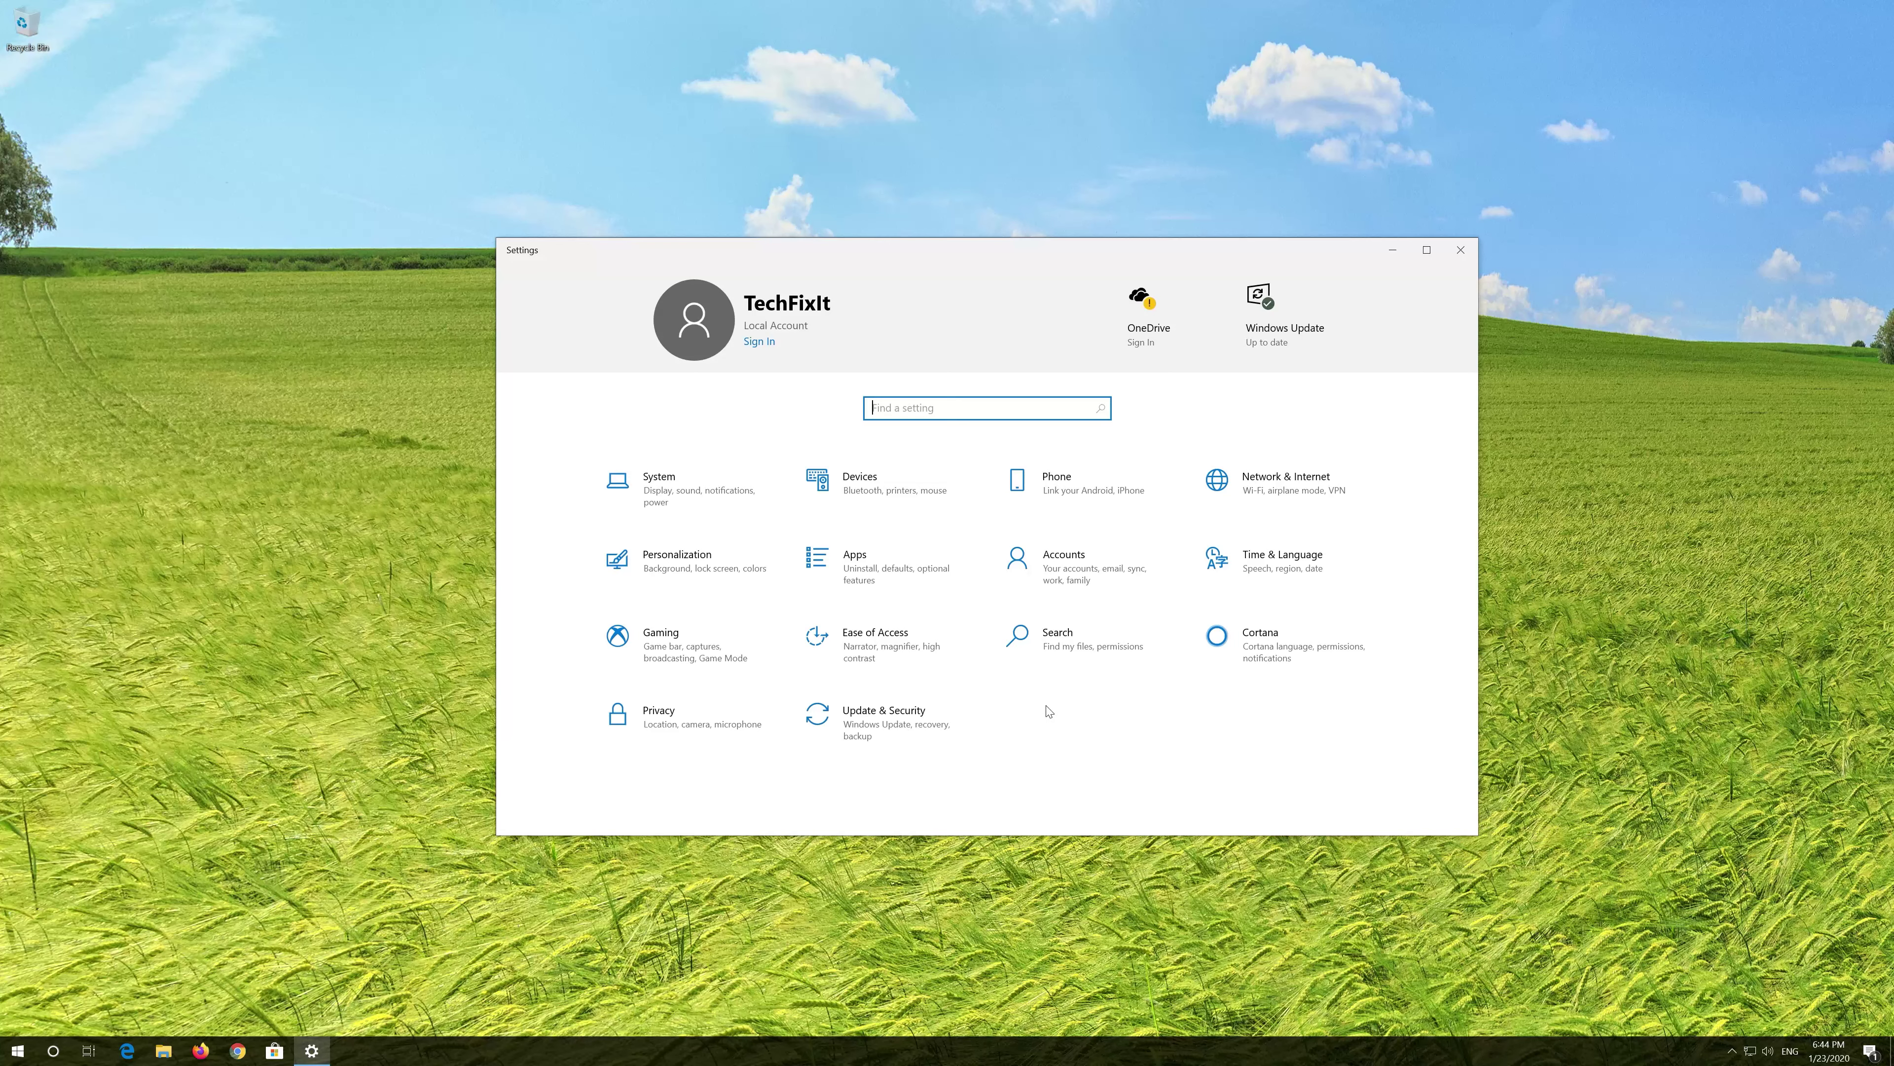
click(925, 724)
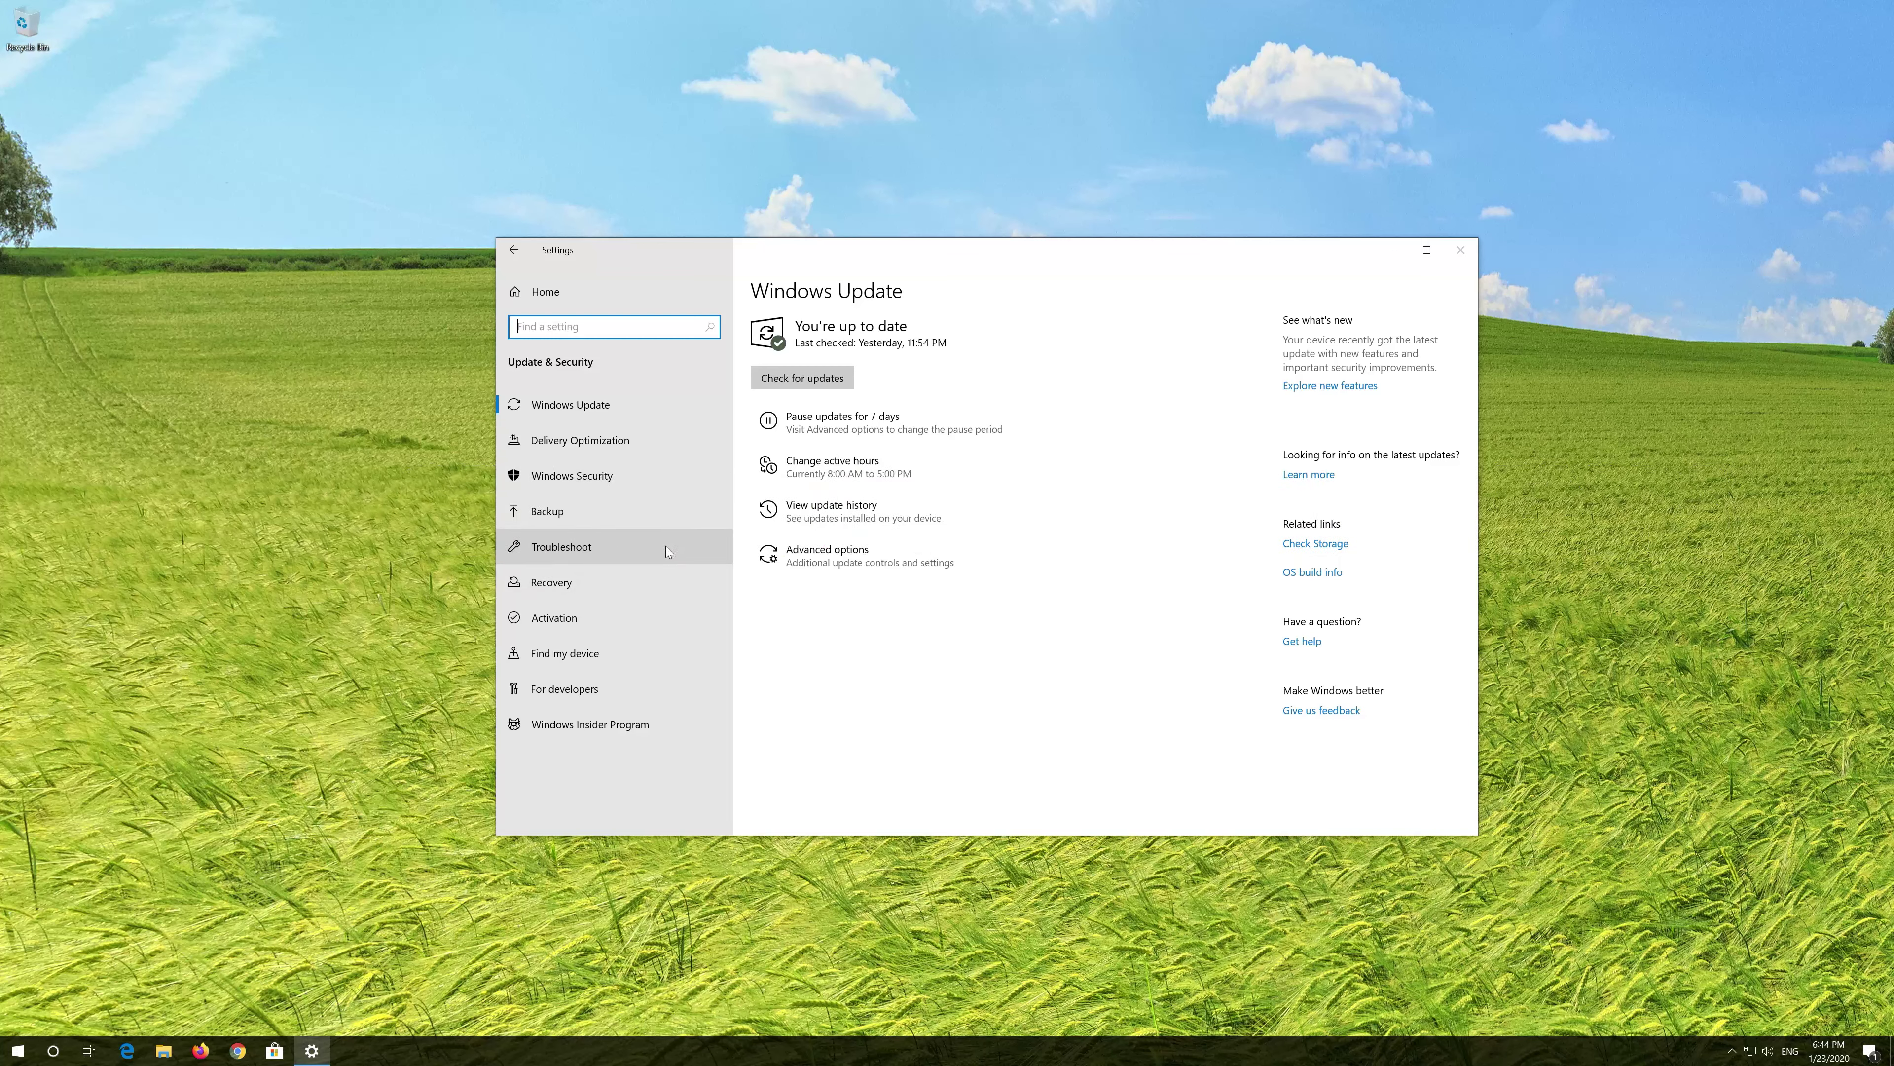
click(586, 545)
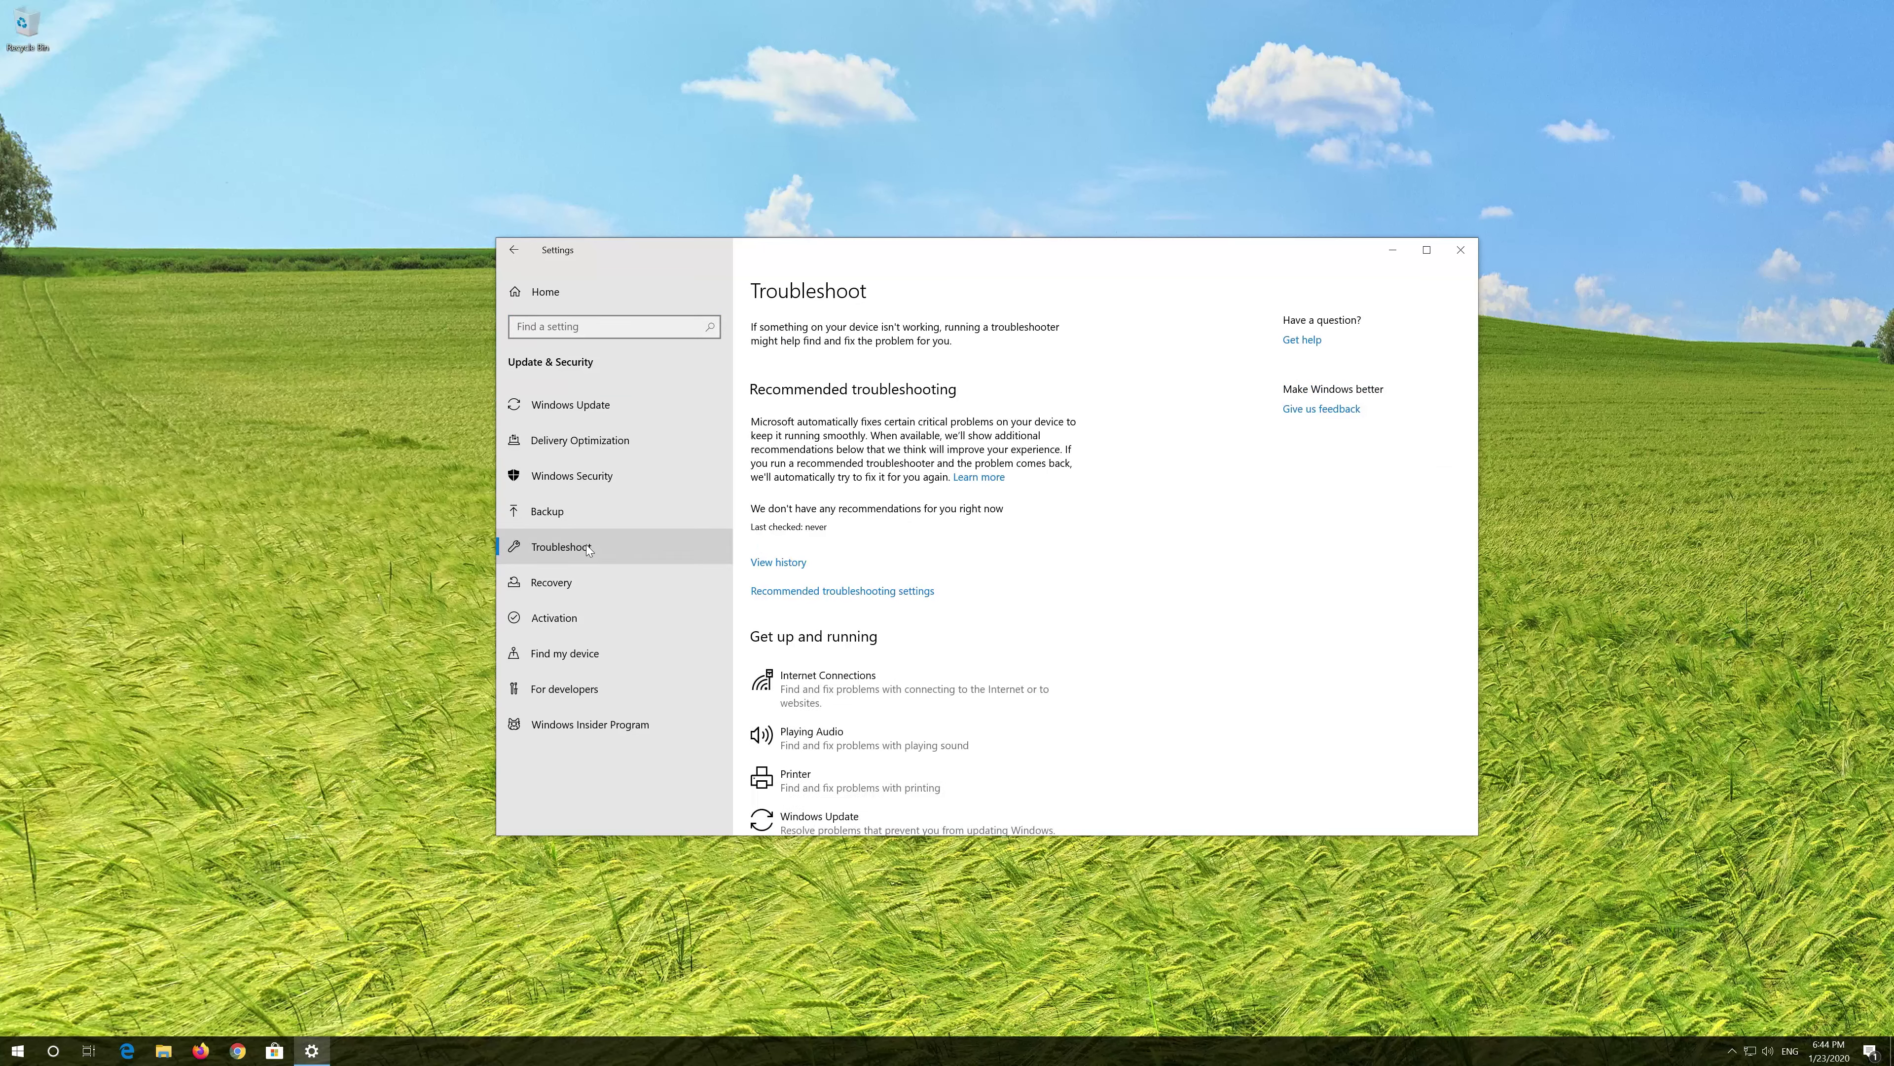
Run the Windows Update troubleshooter, close Settings, and close the troubleshooter when it completes.
scroll(909, 597, down, 5)
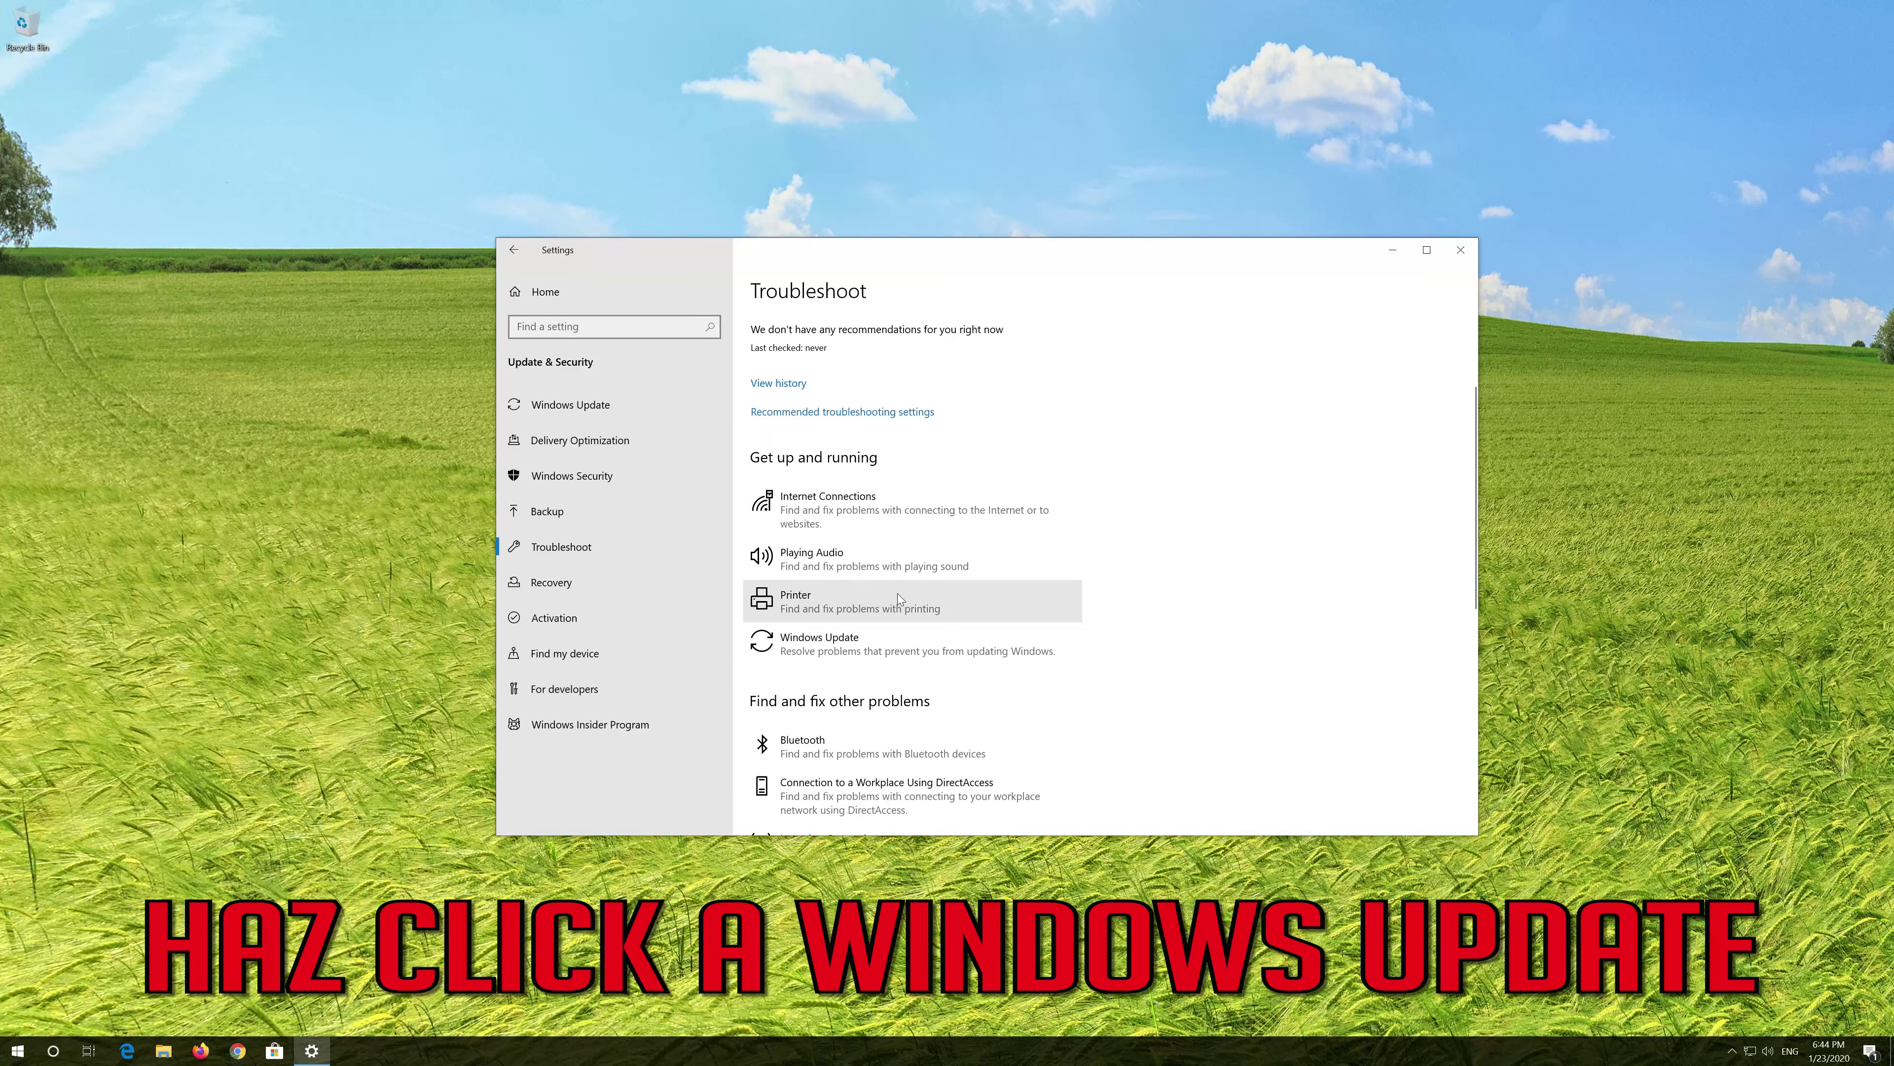
click(832, 653)
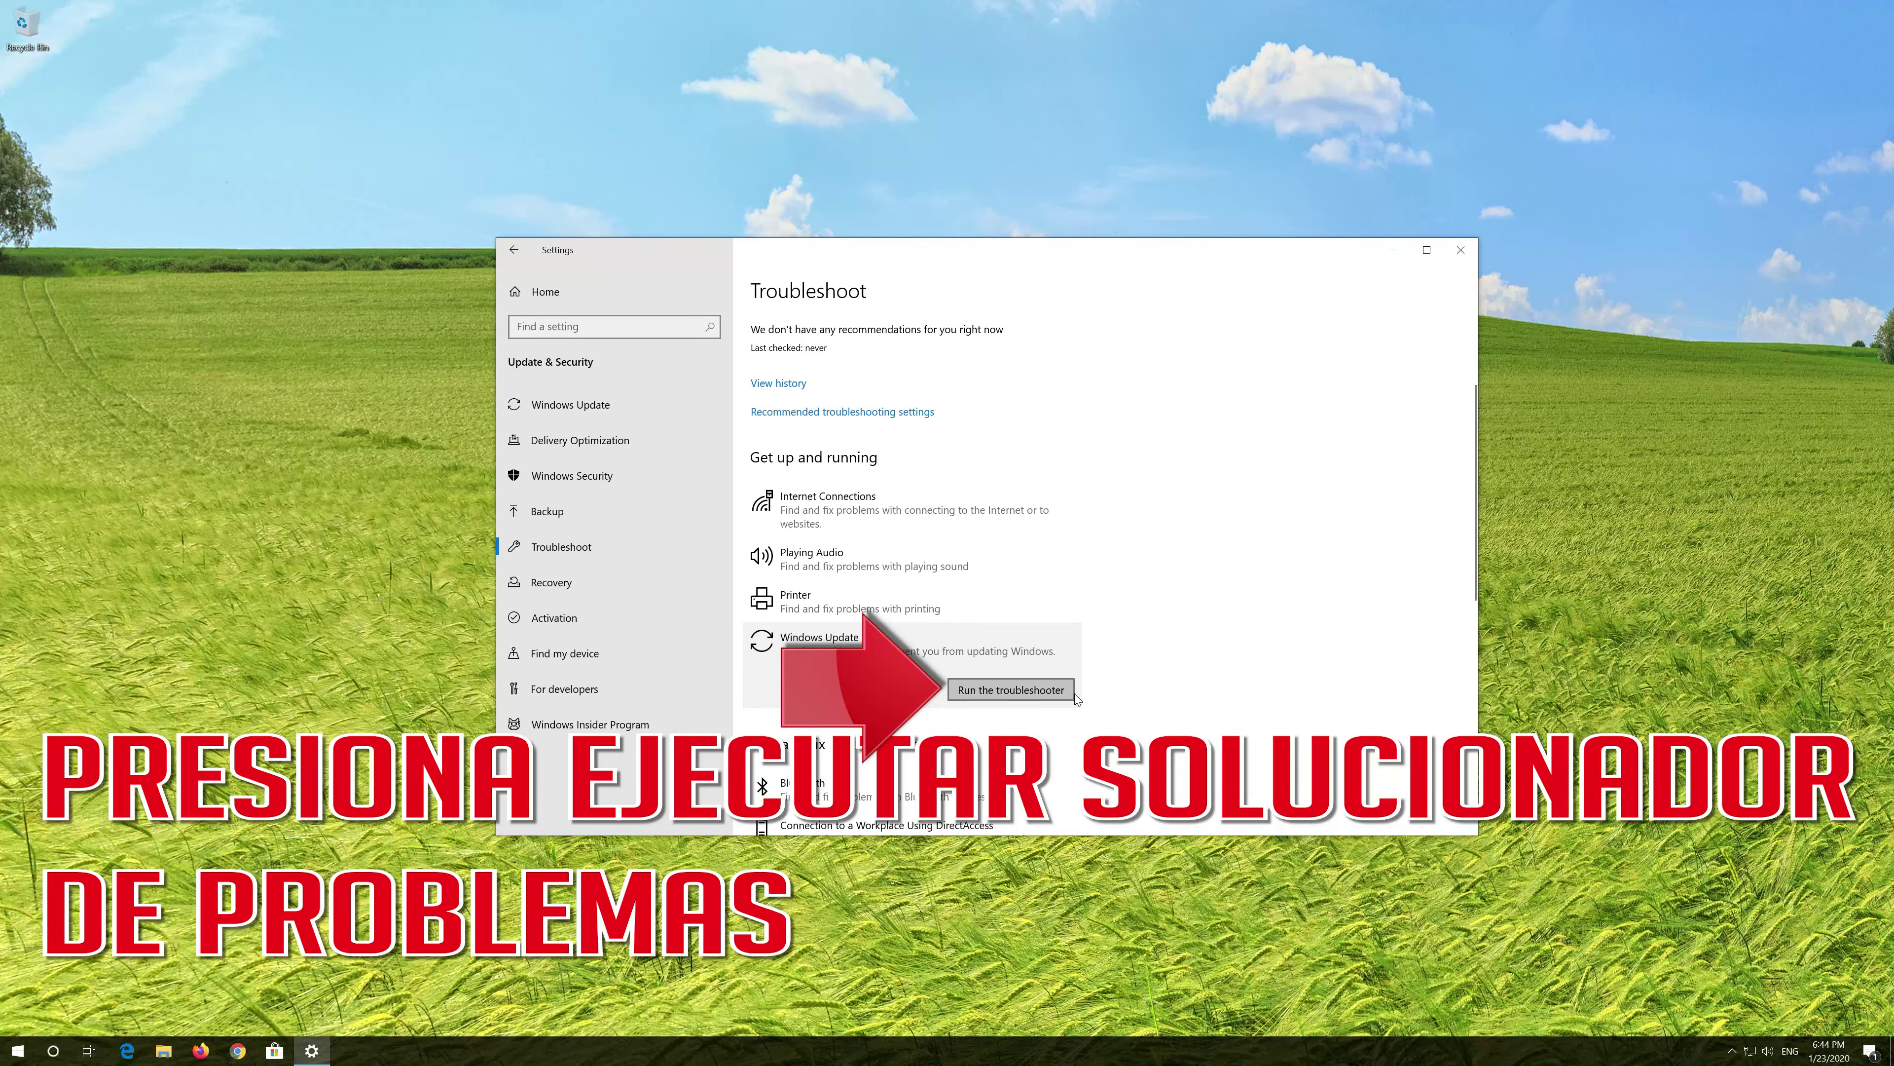
click(986, 693)
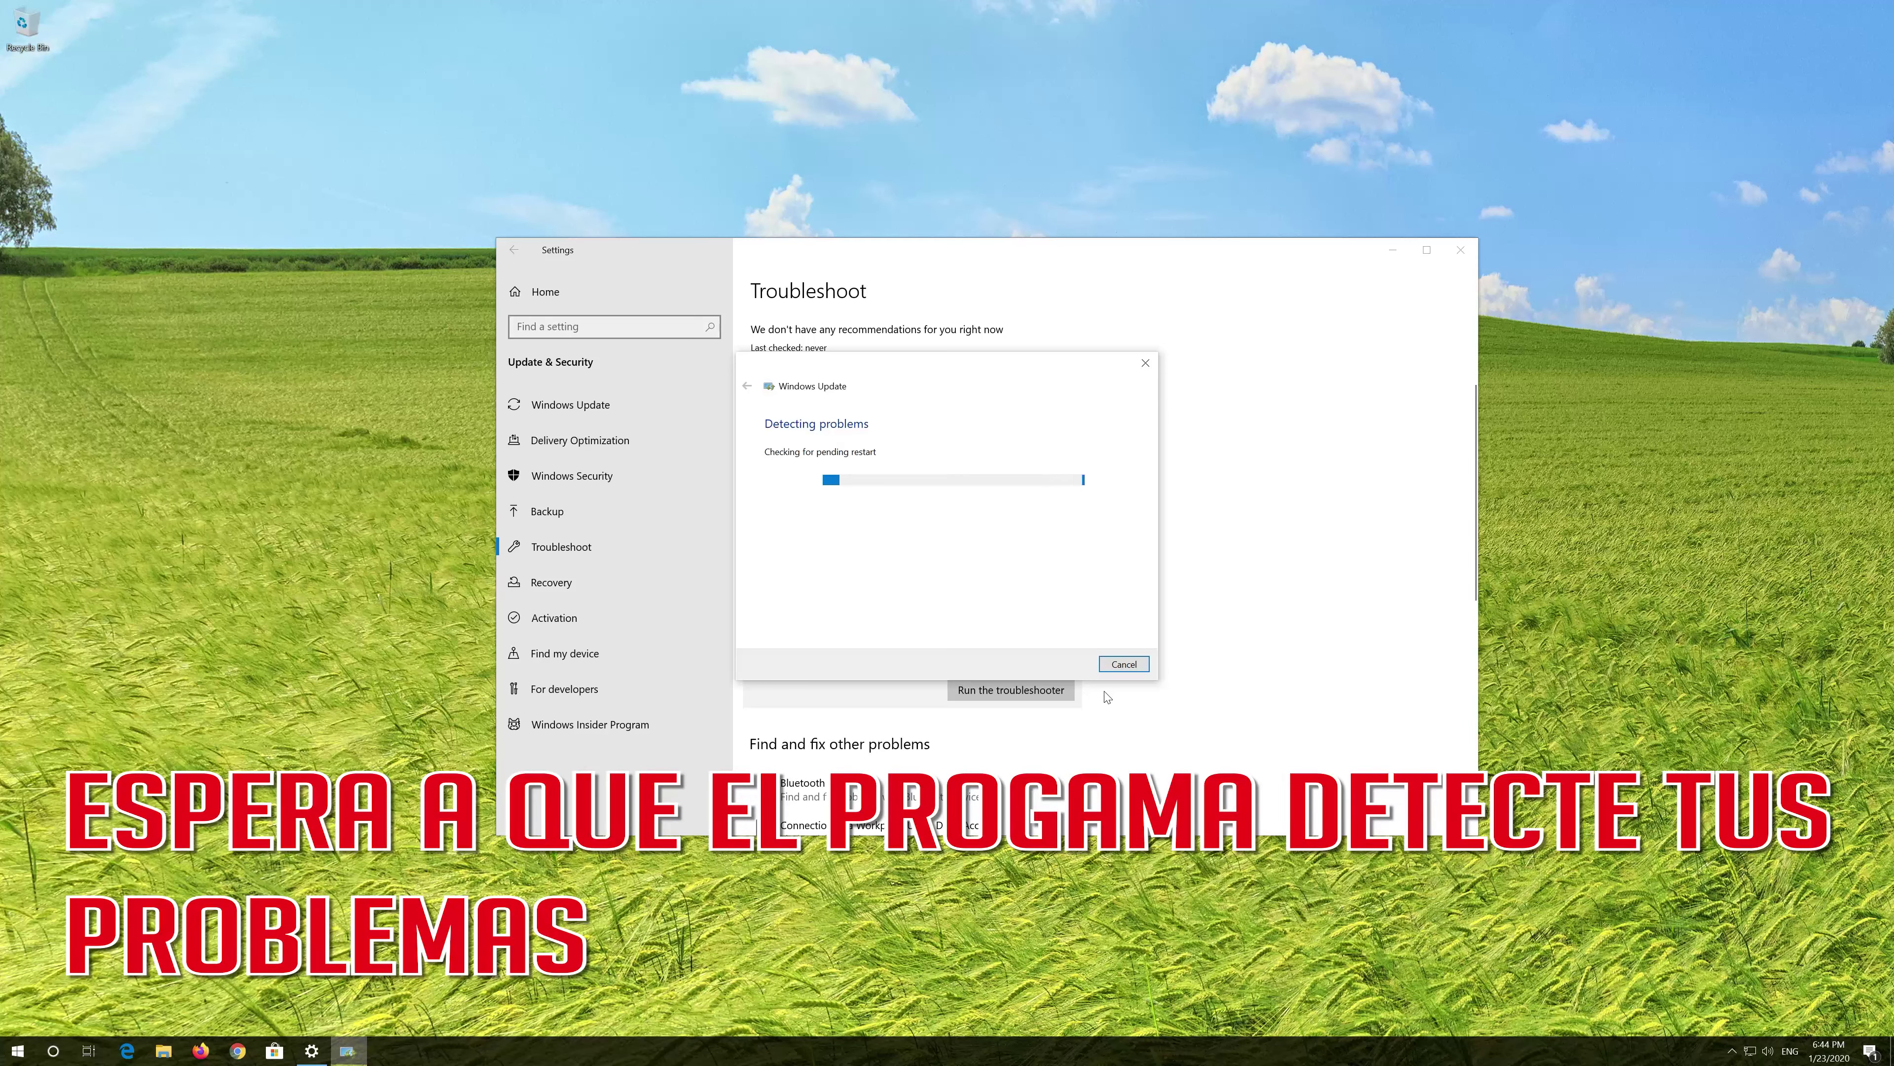
click(1461, 249)
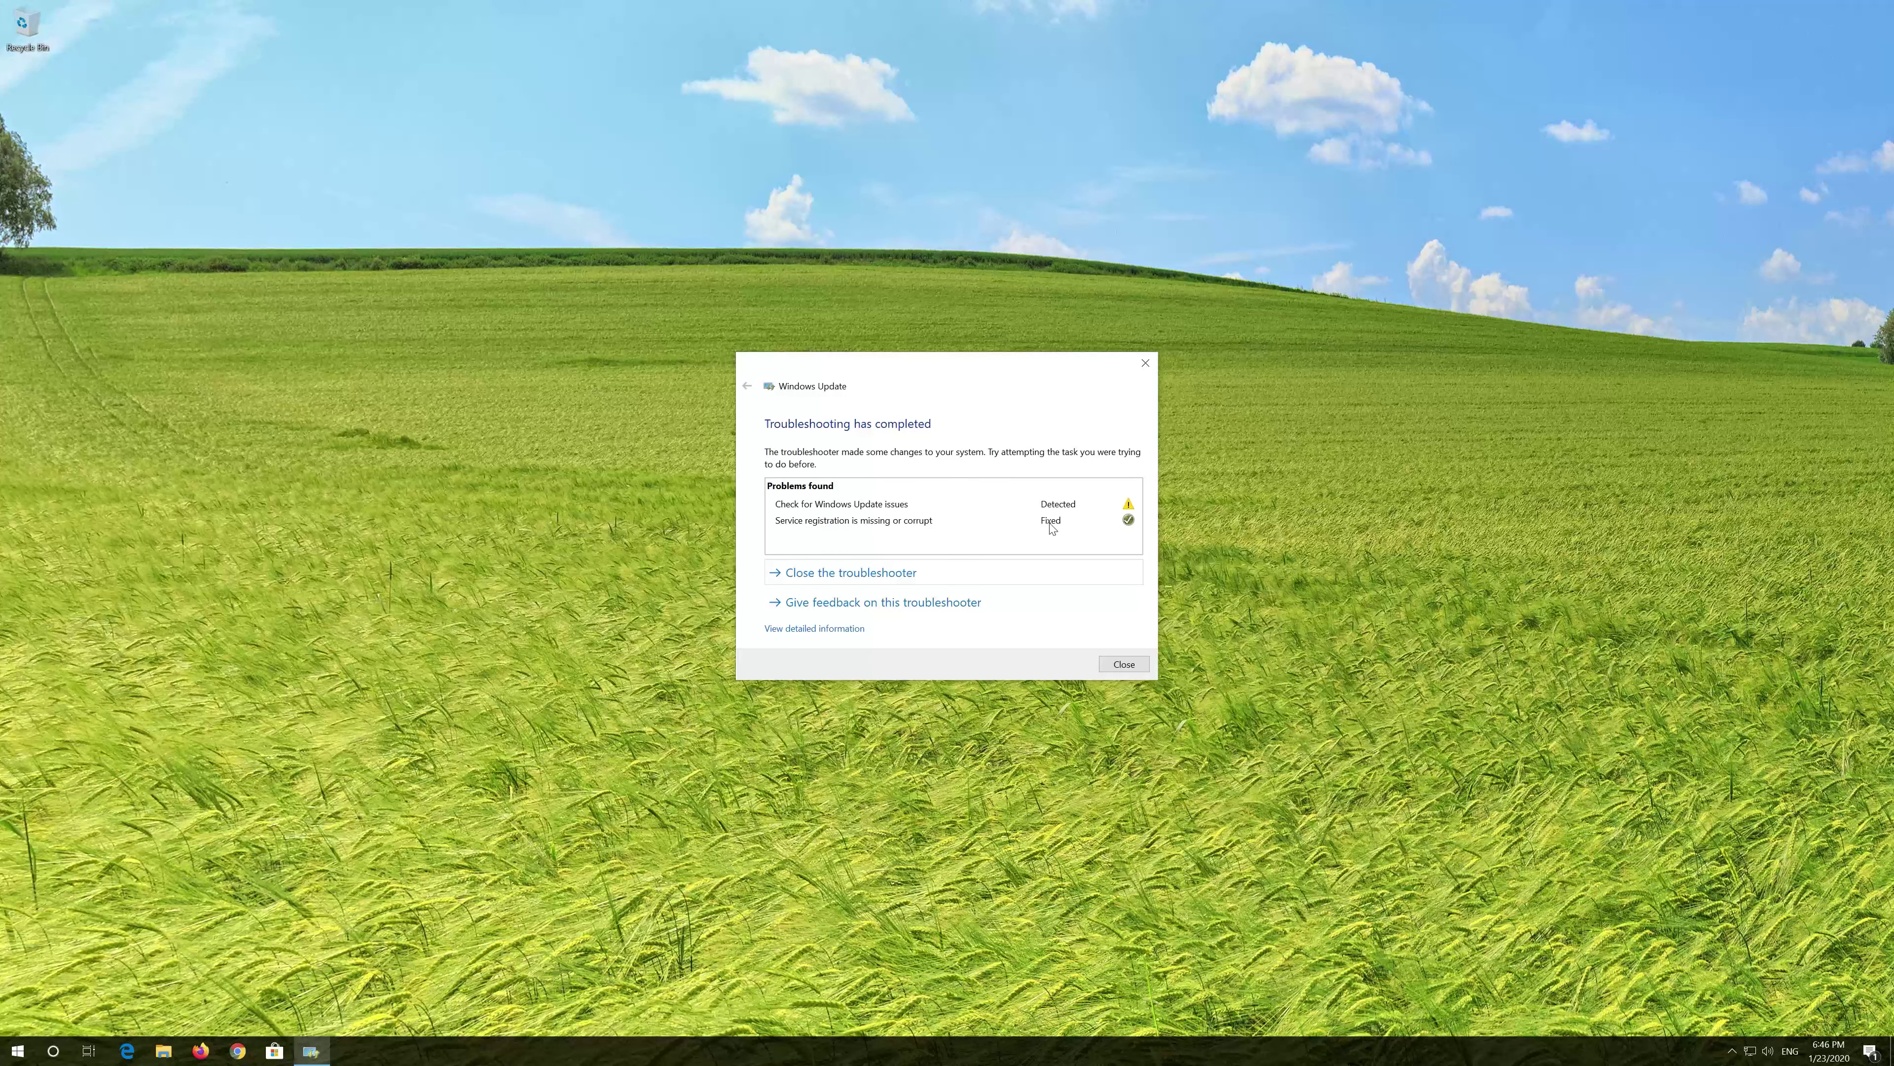
click(1128, 667)
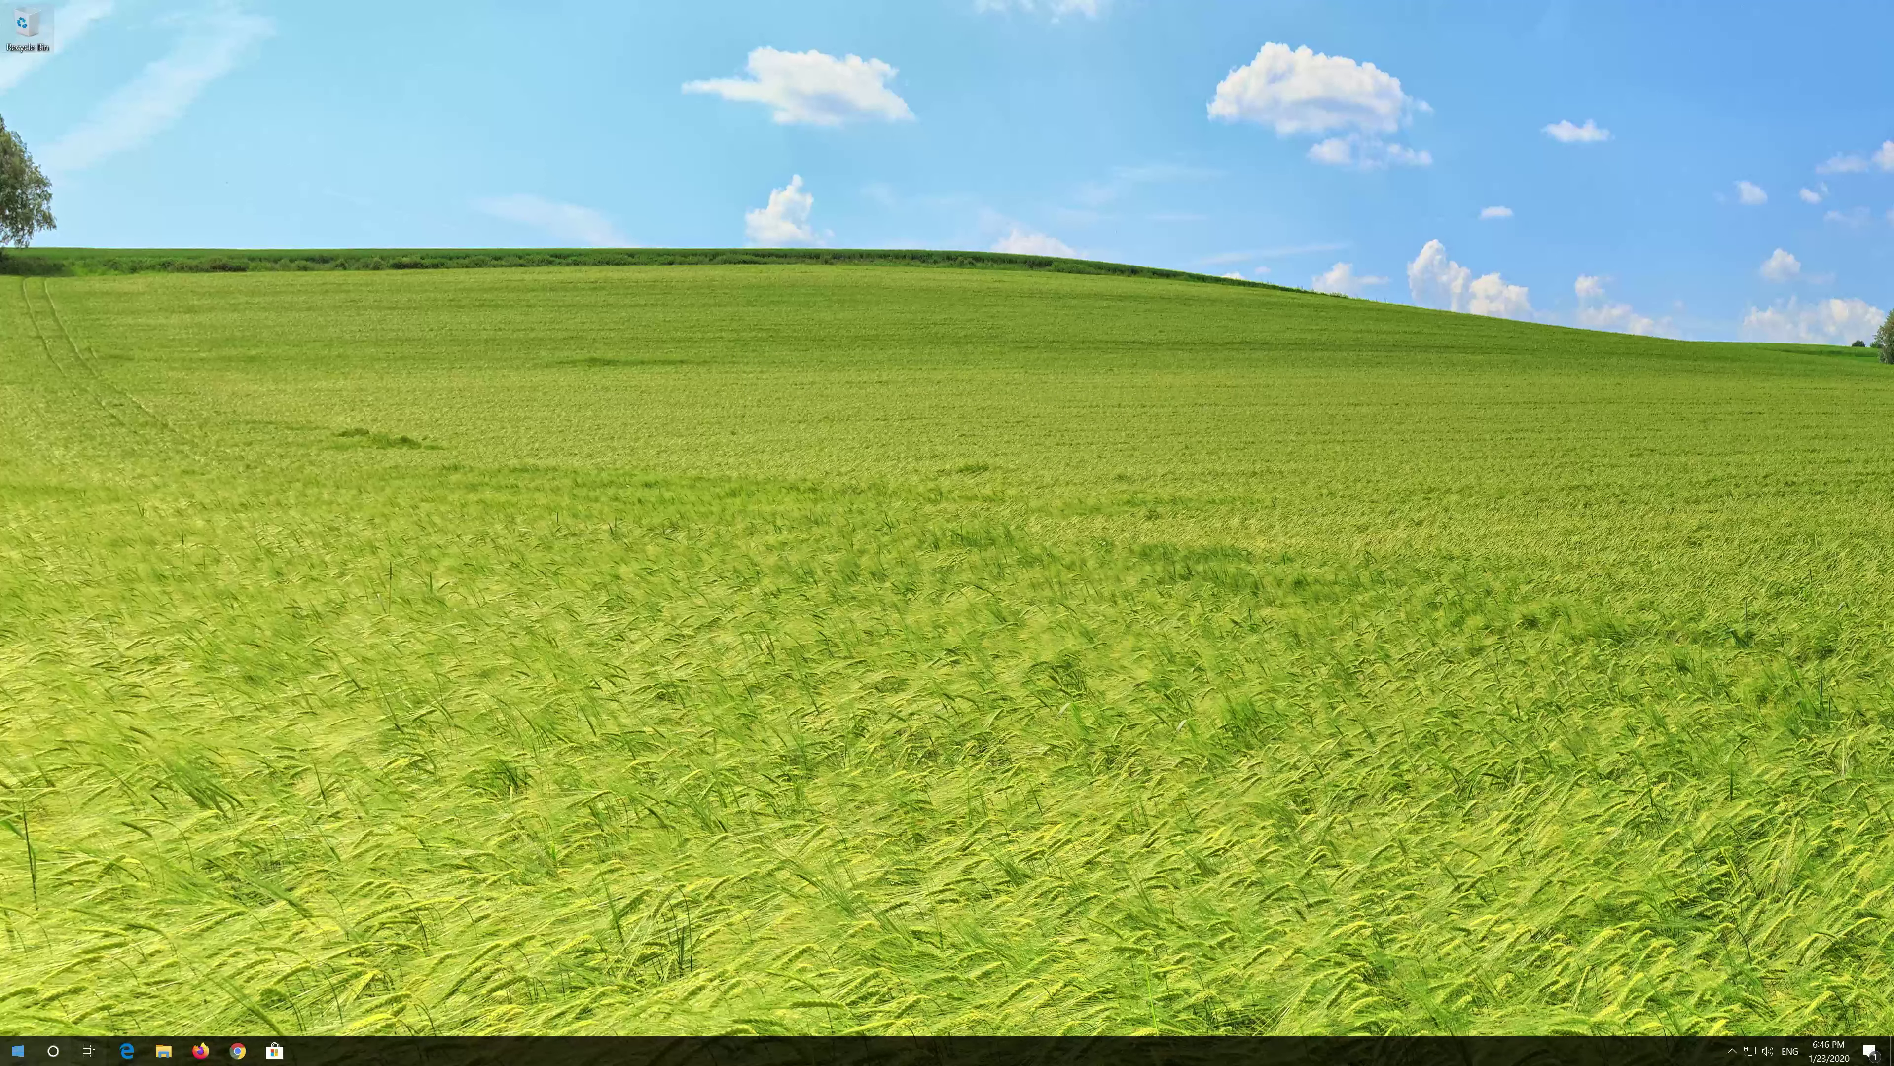
Restart the computer after the troubleshooting.
click(15, 1049)
mouse_move(8, 1024)
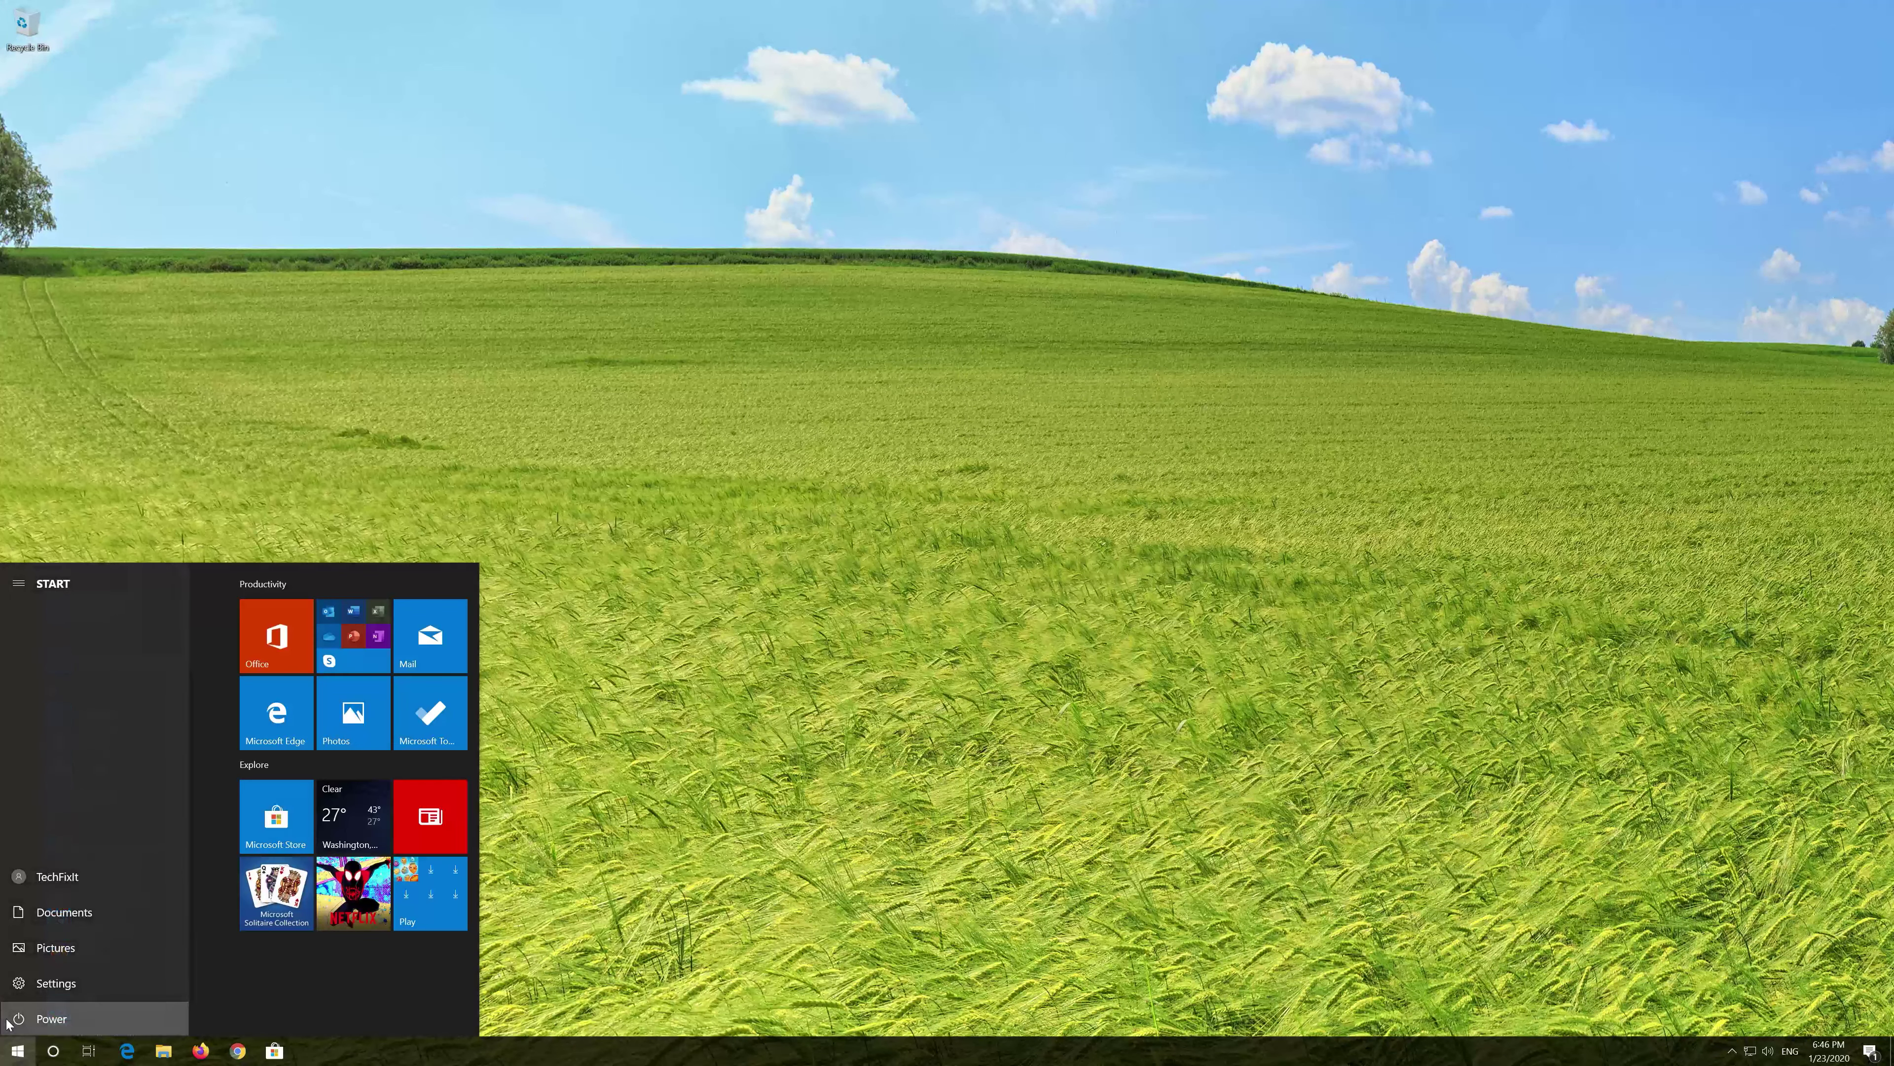
click(29, 987)
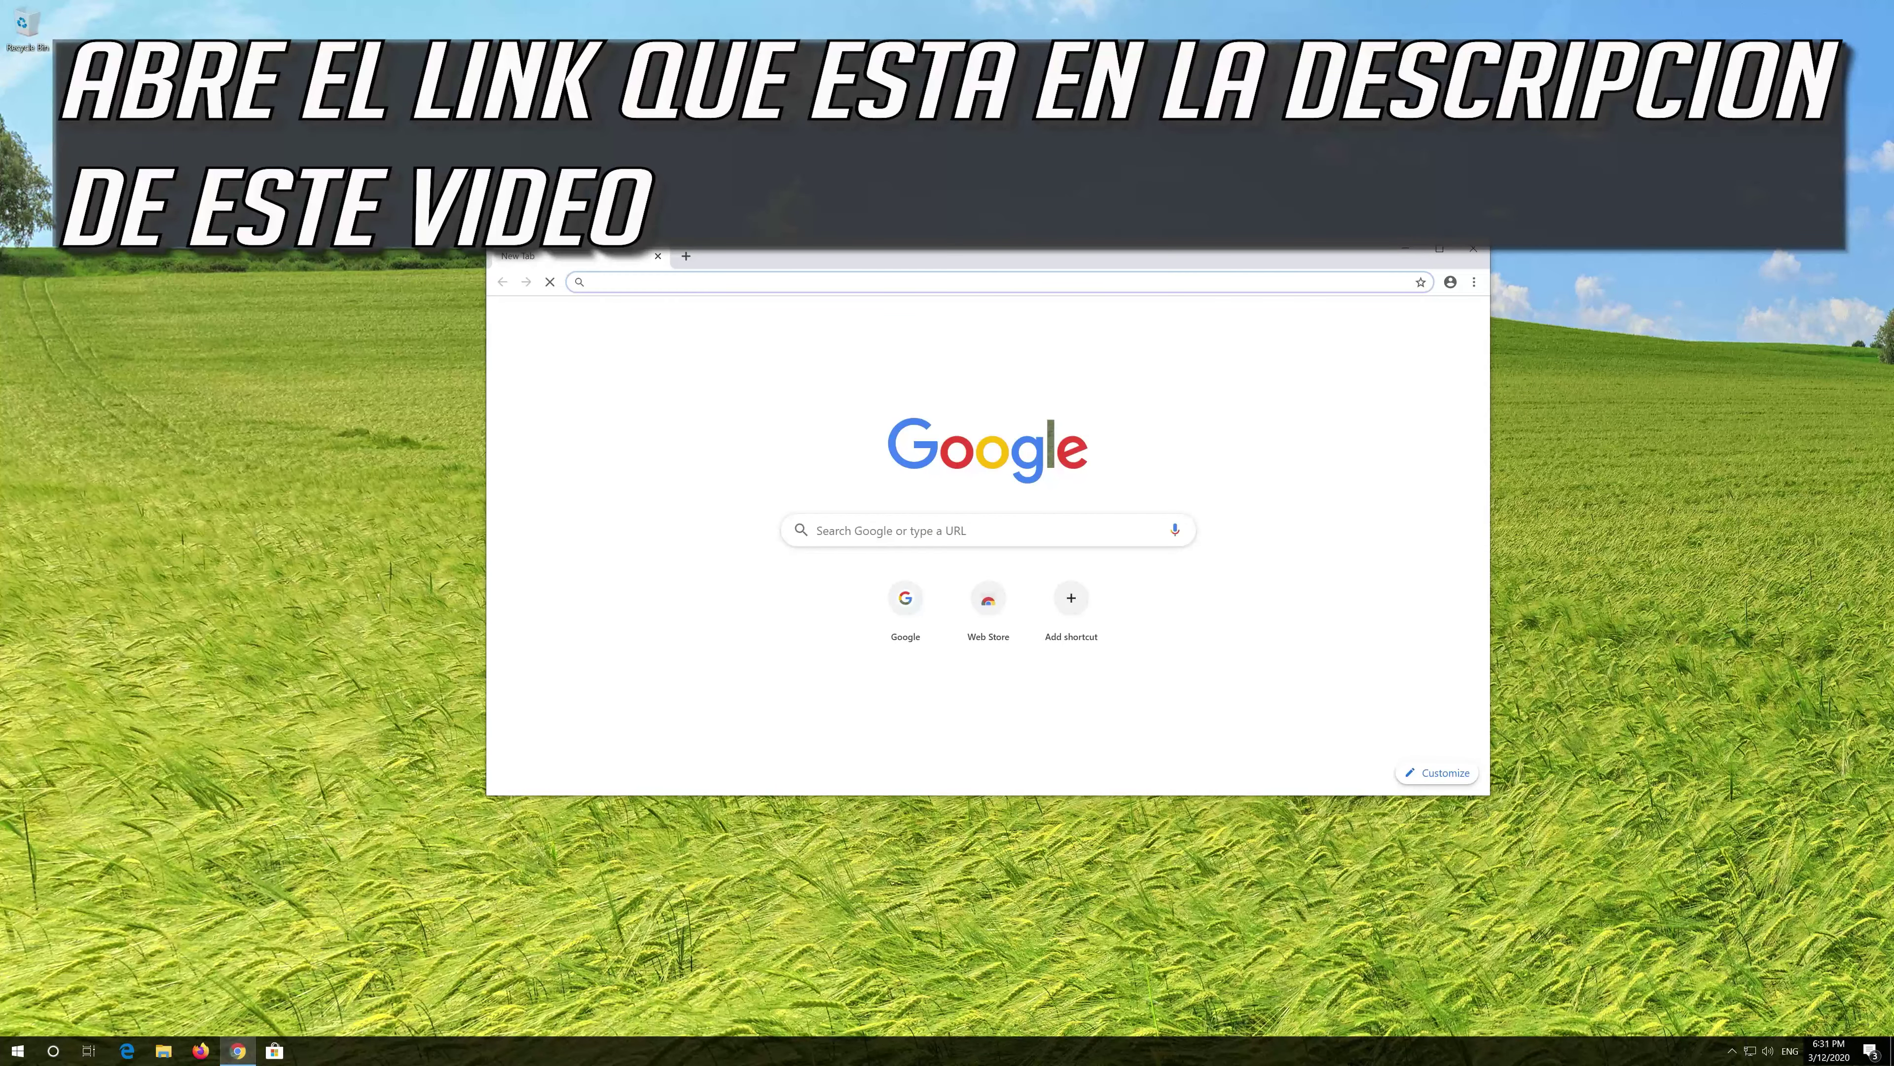
text(https://www.microsoft.com/en-us/software-download/windows10)
key(Return)
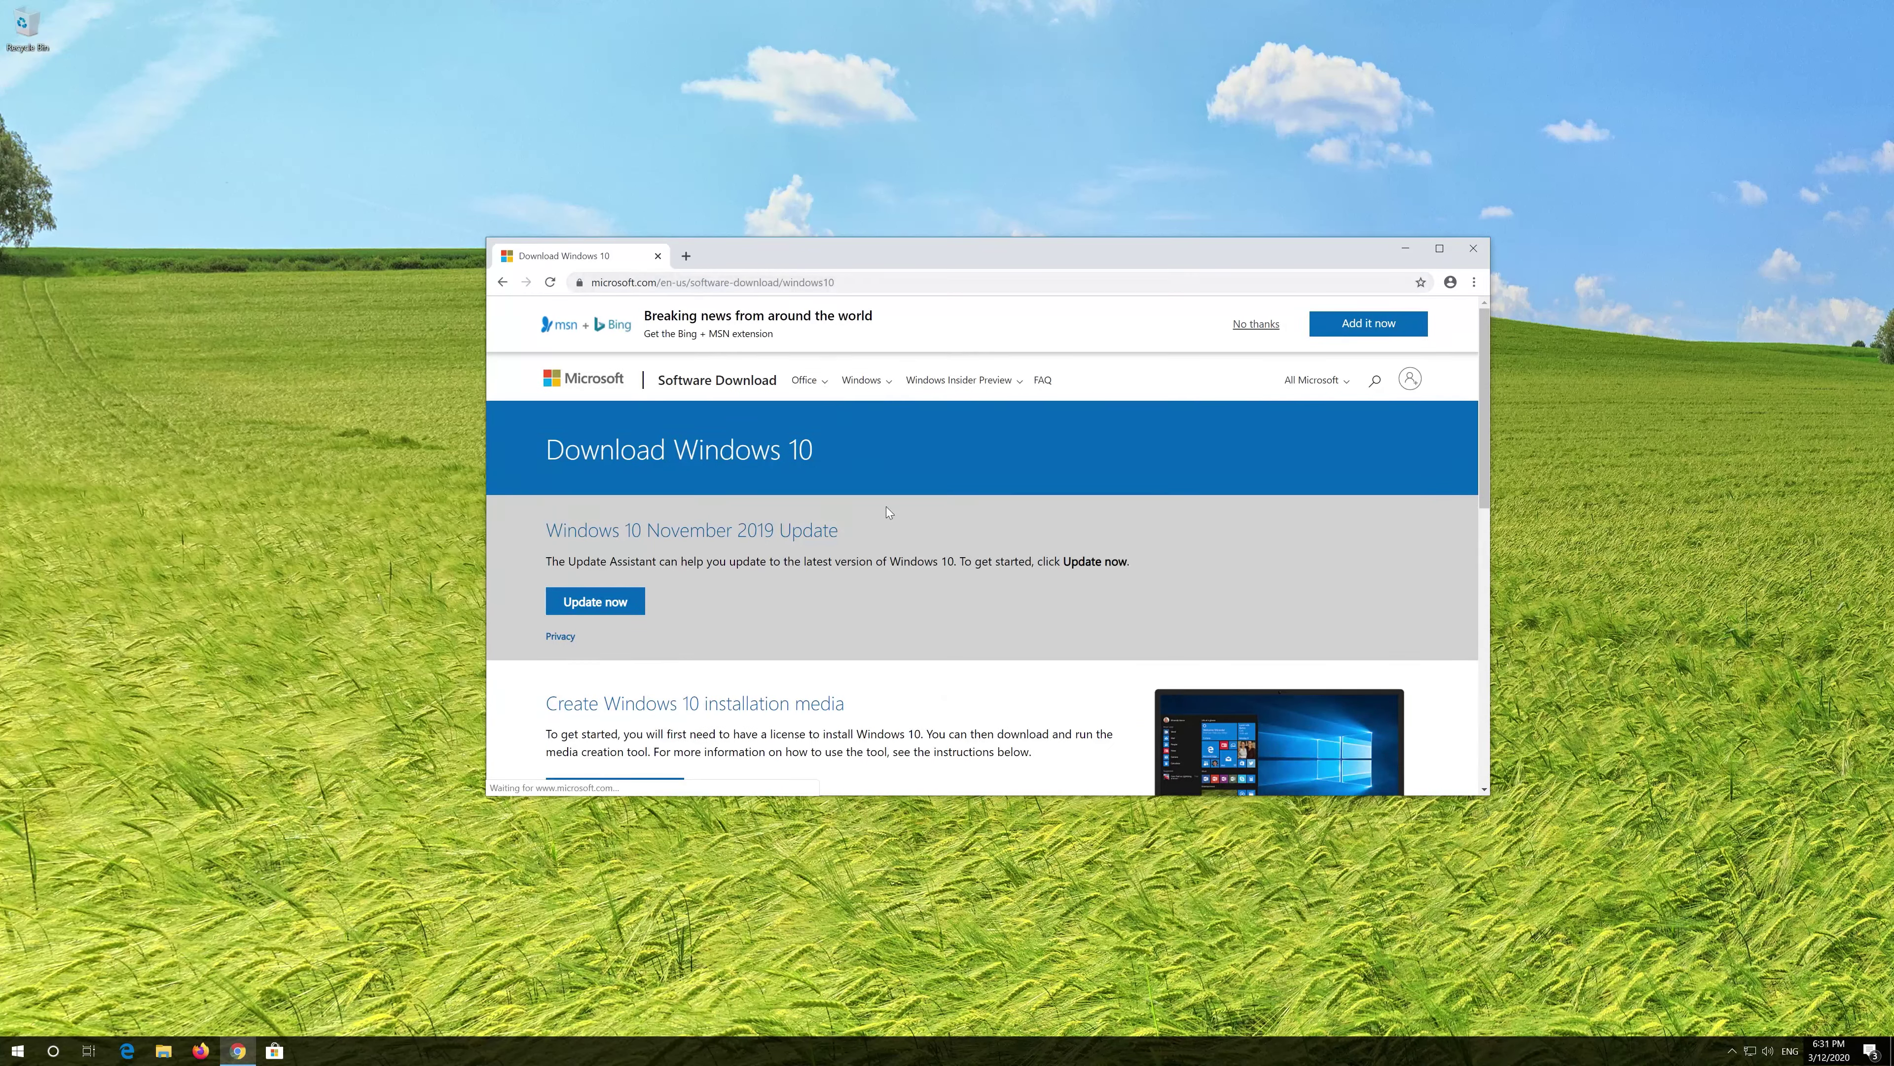
Download the Windows 10 media creation tool from the installation media section, and close the browser.
scroll(917, 576, down, 1)
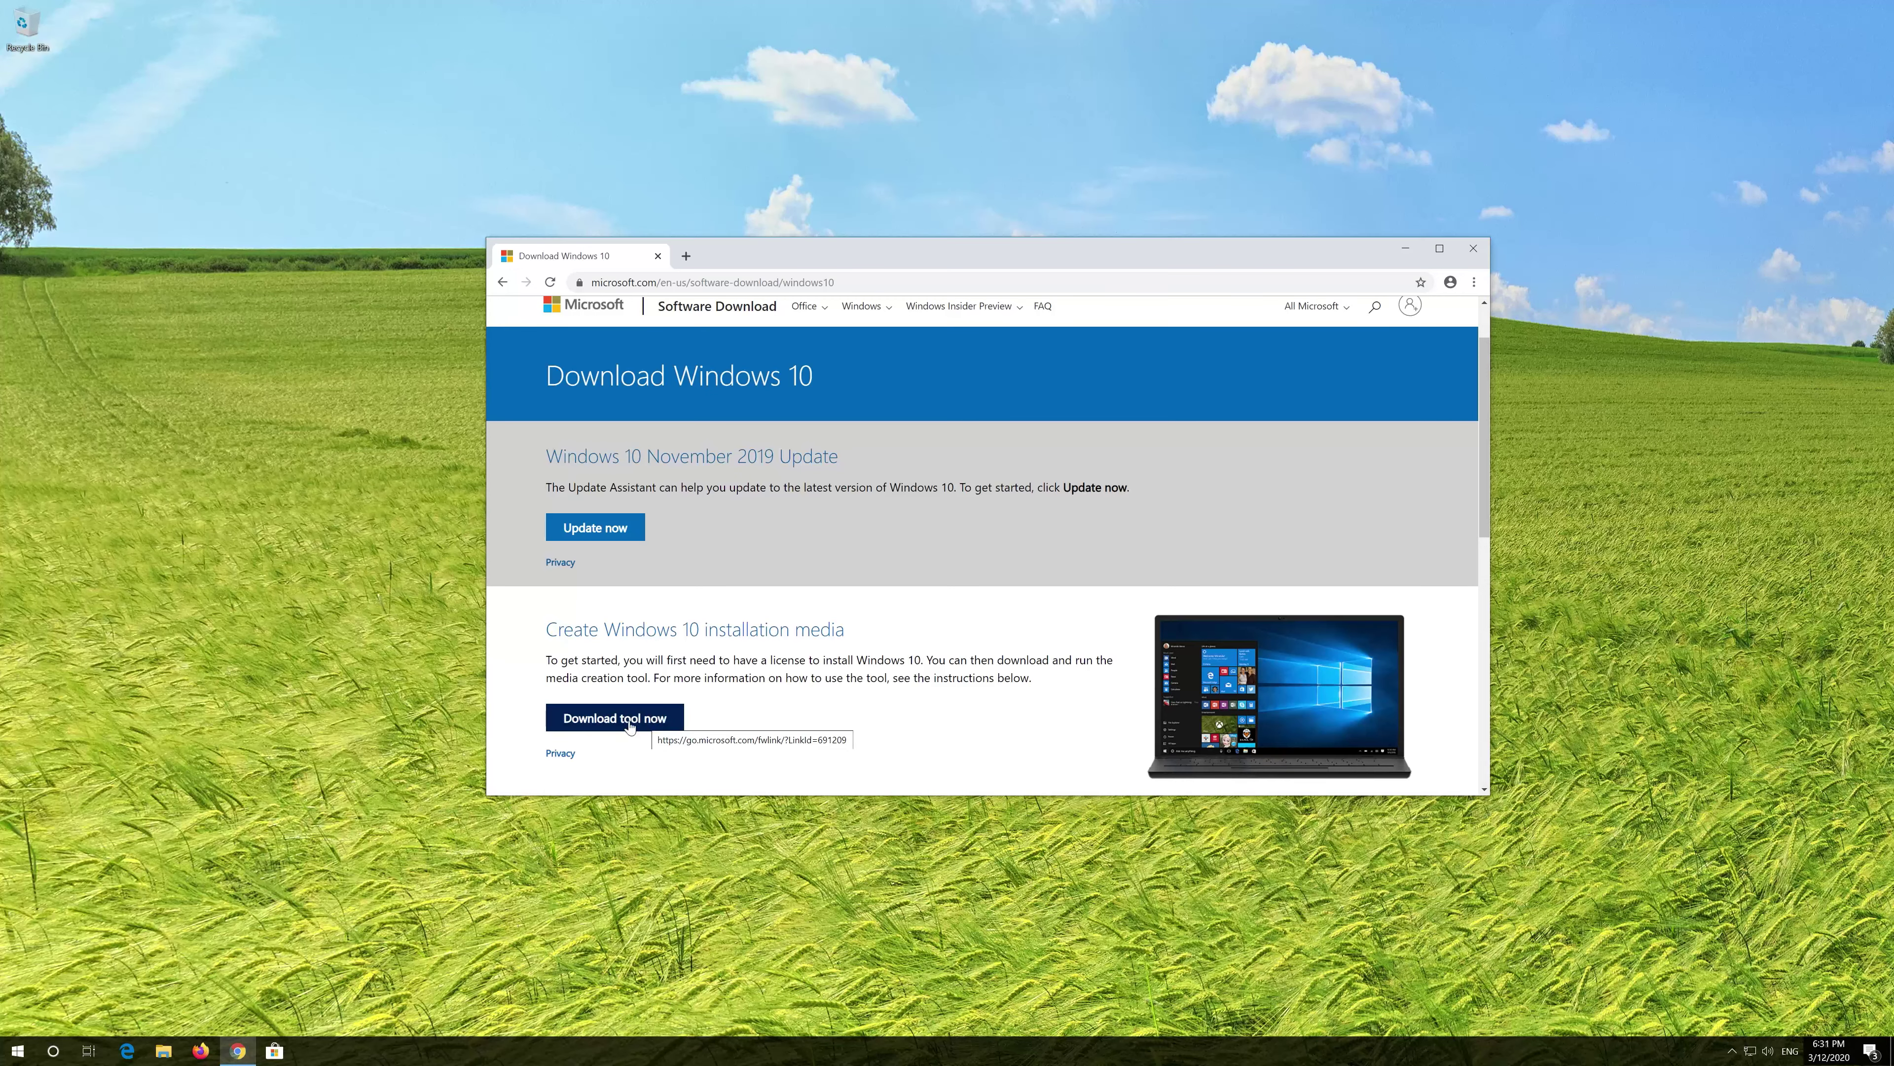
click(651, 718)
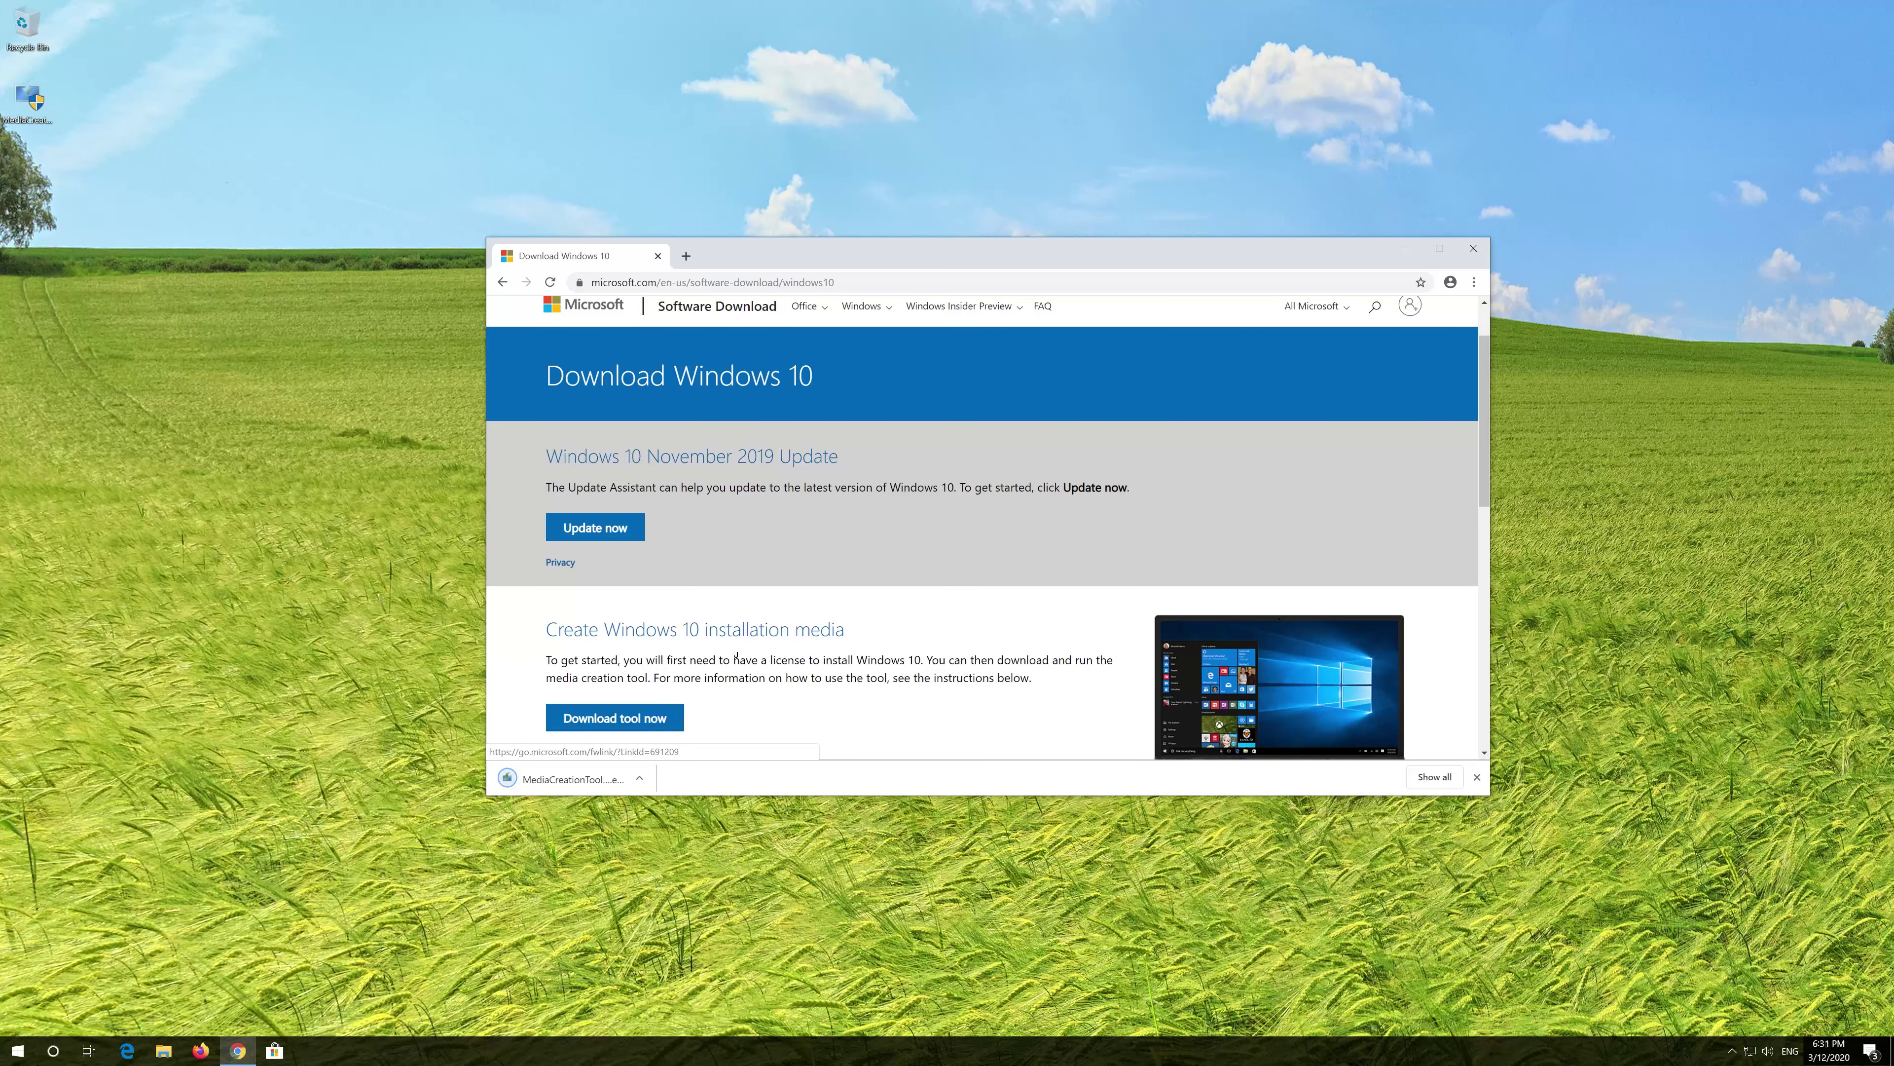
click(1473, 251)
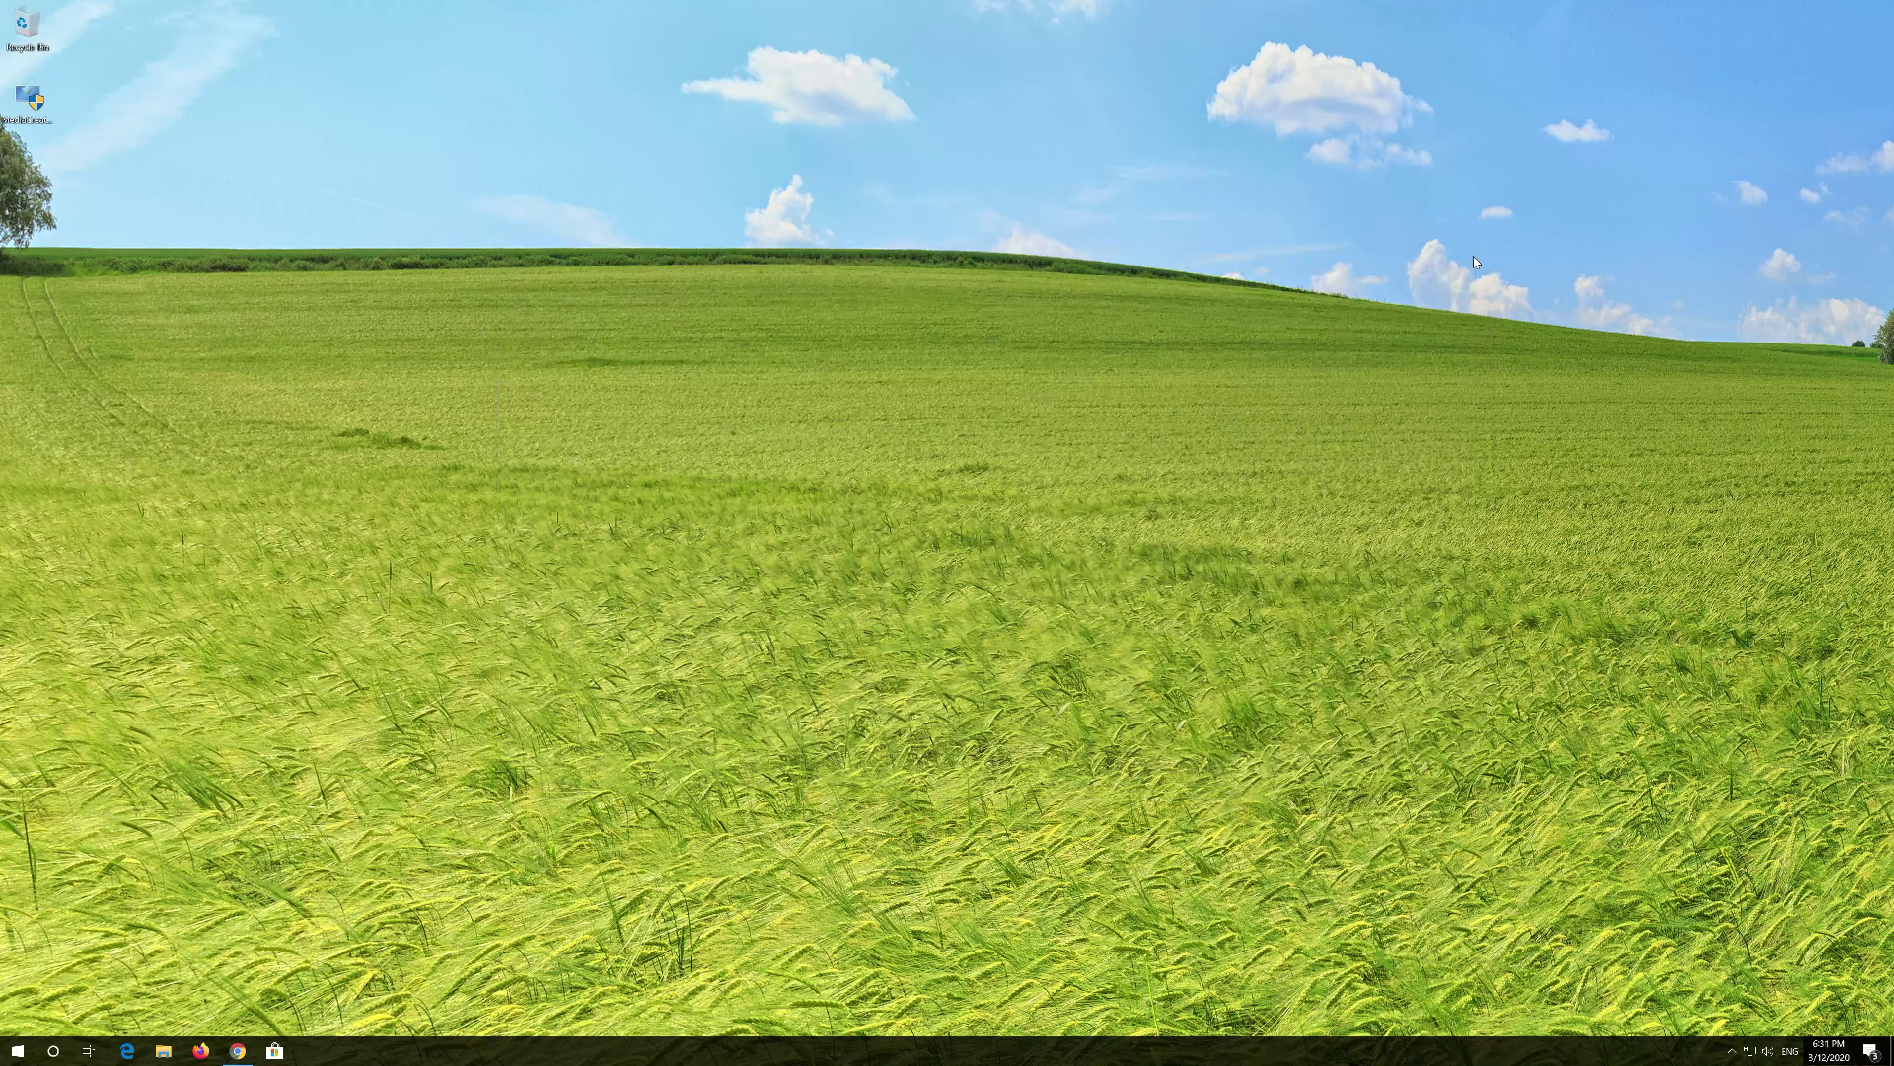
Run the downloaded media creation tool with administrator permission and start upgrading this PC now, accepting both sets of license terms.
double_click(28, 108)
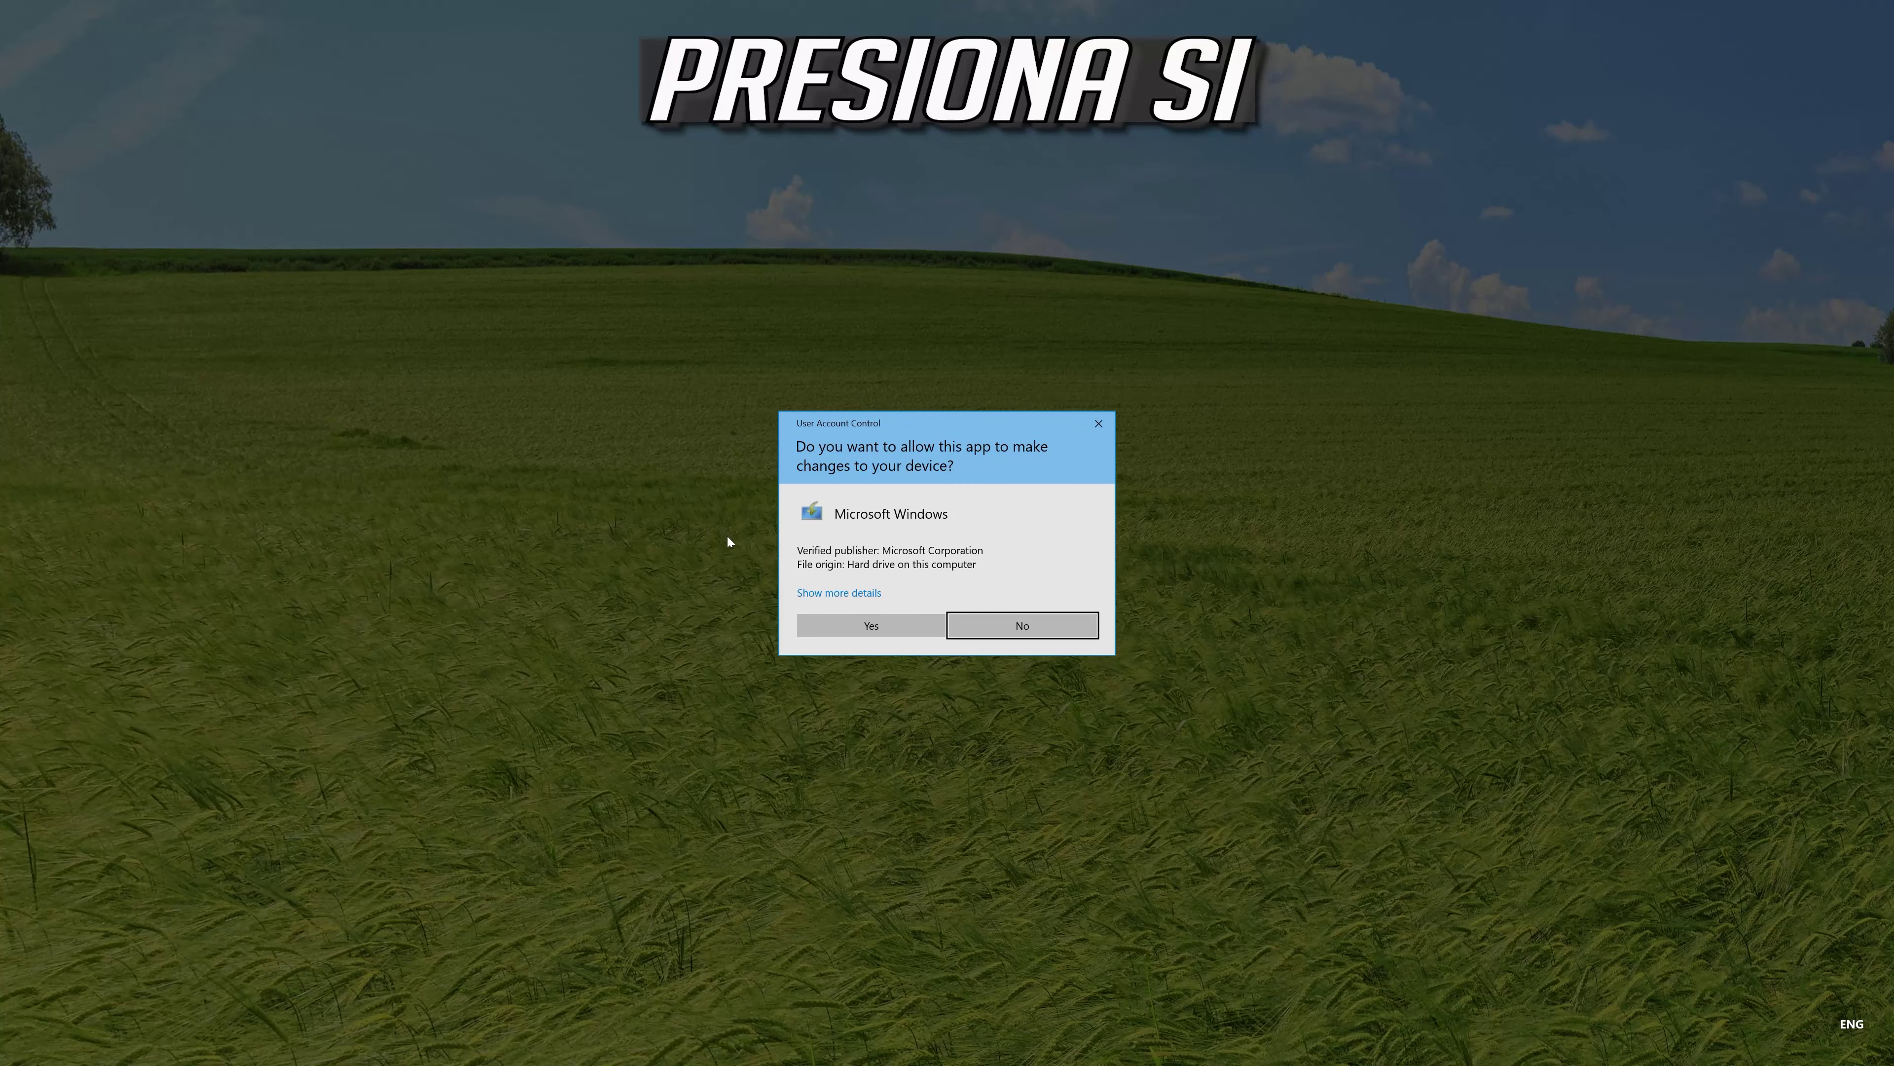
click(865, 631)
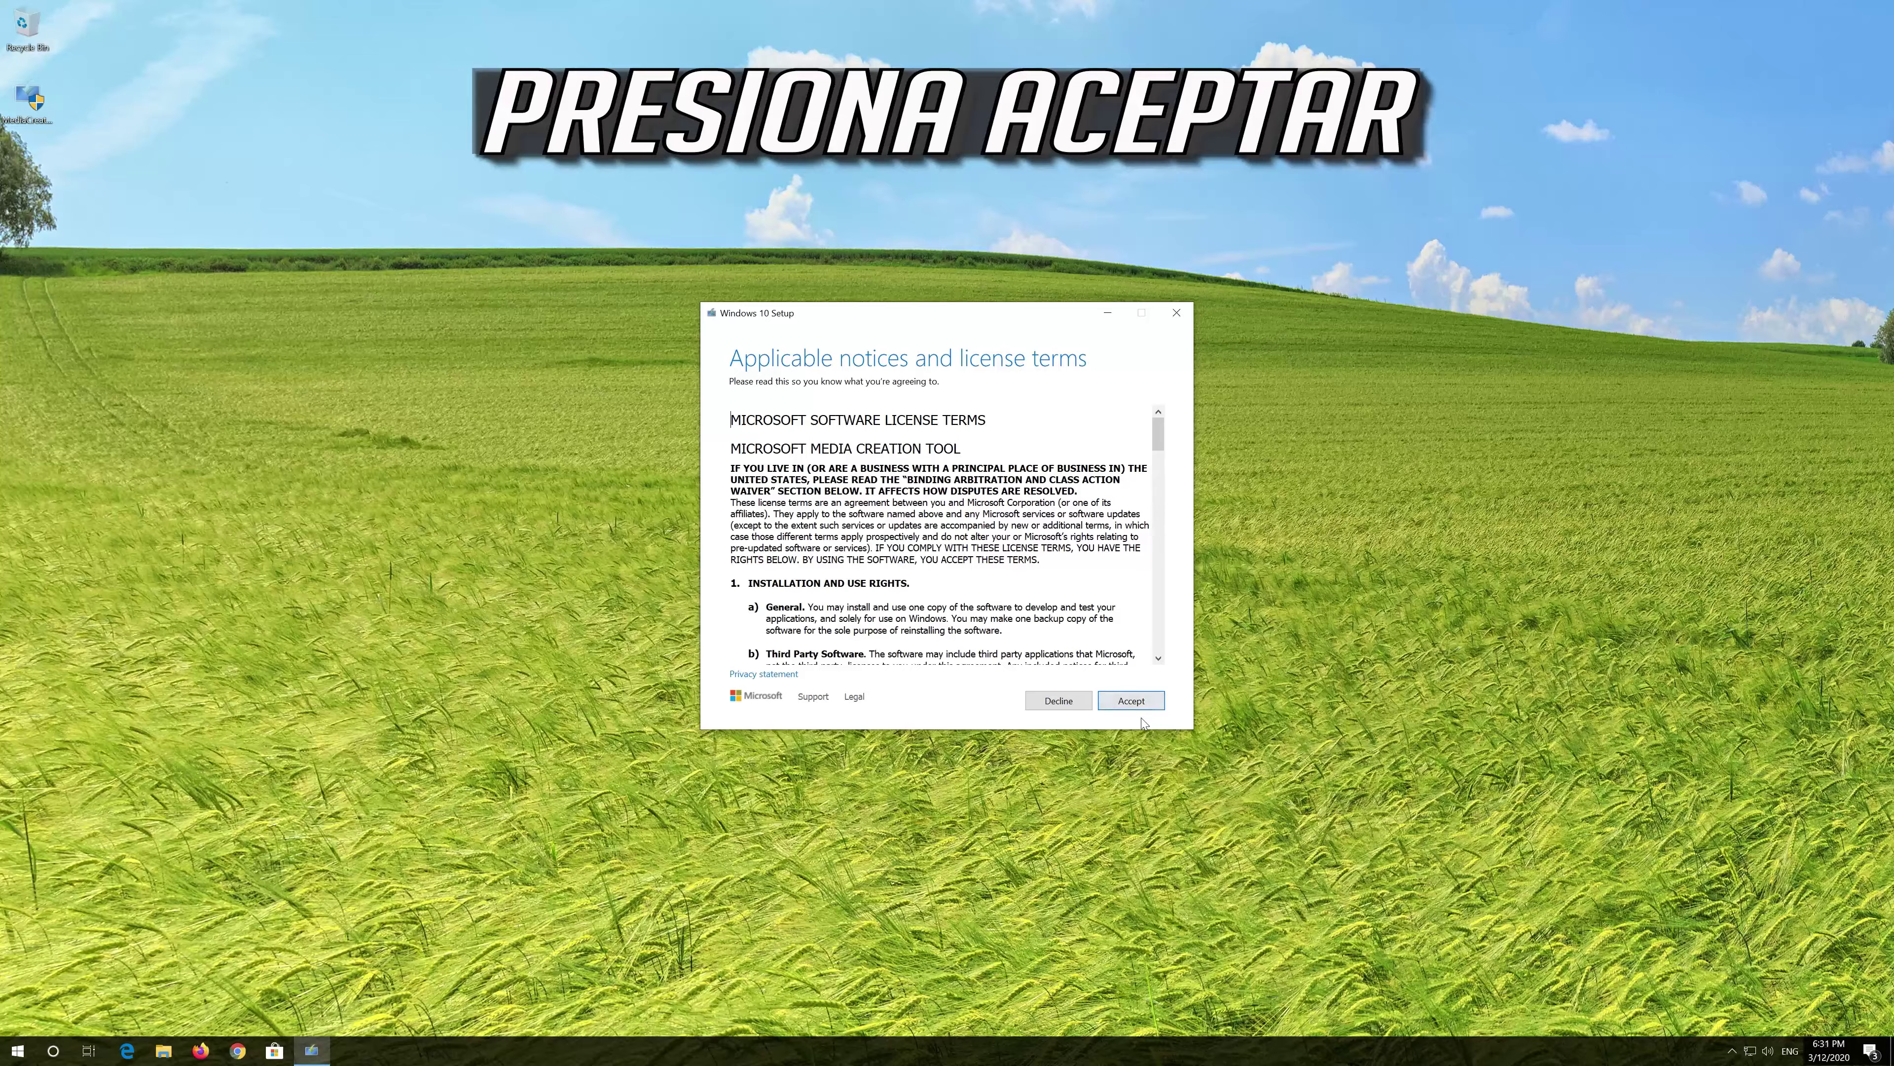
click(1156, 700)
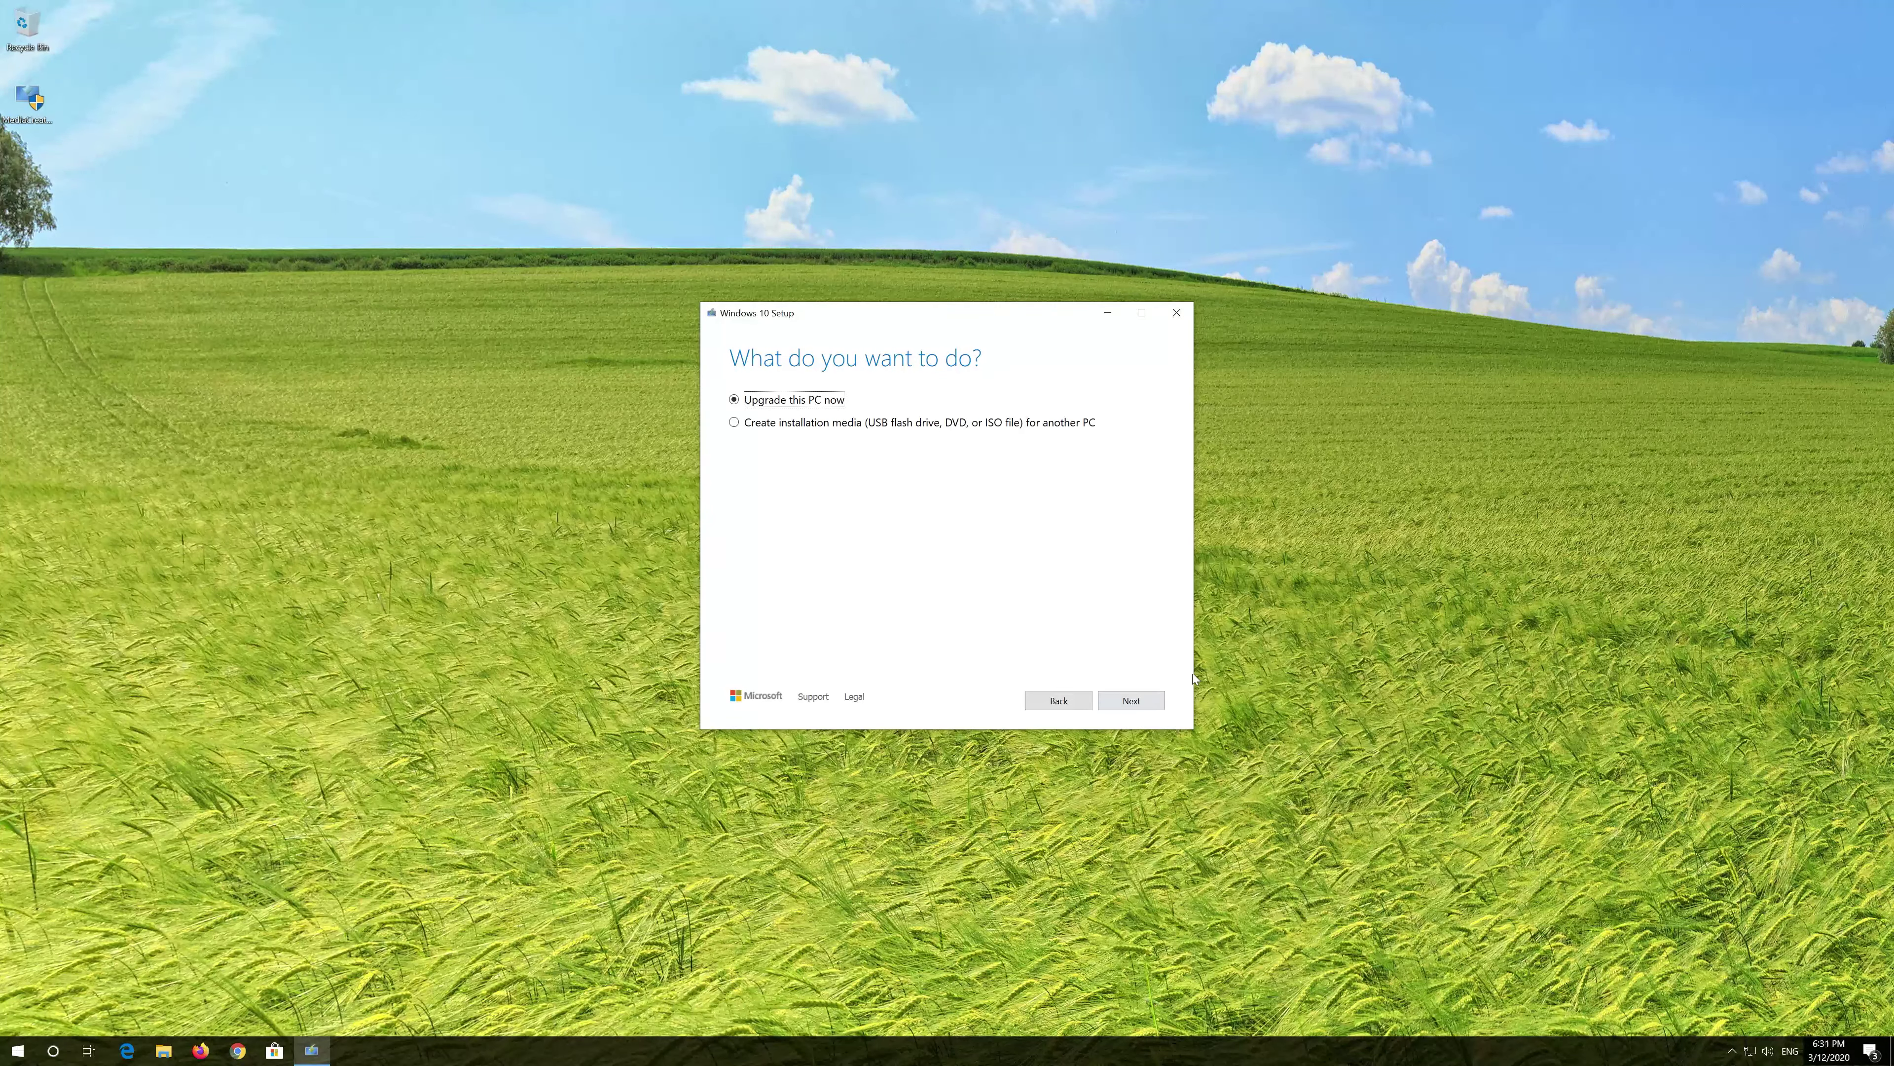
click(1128, 706)
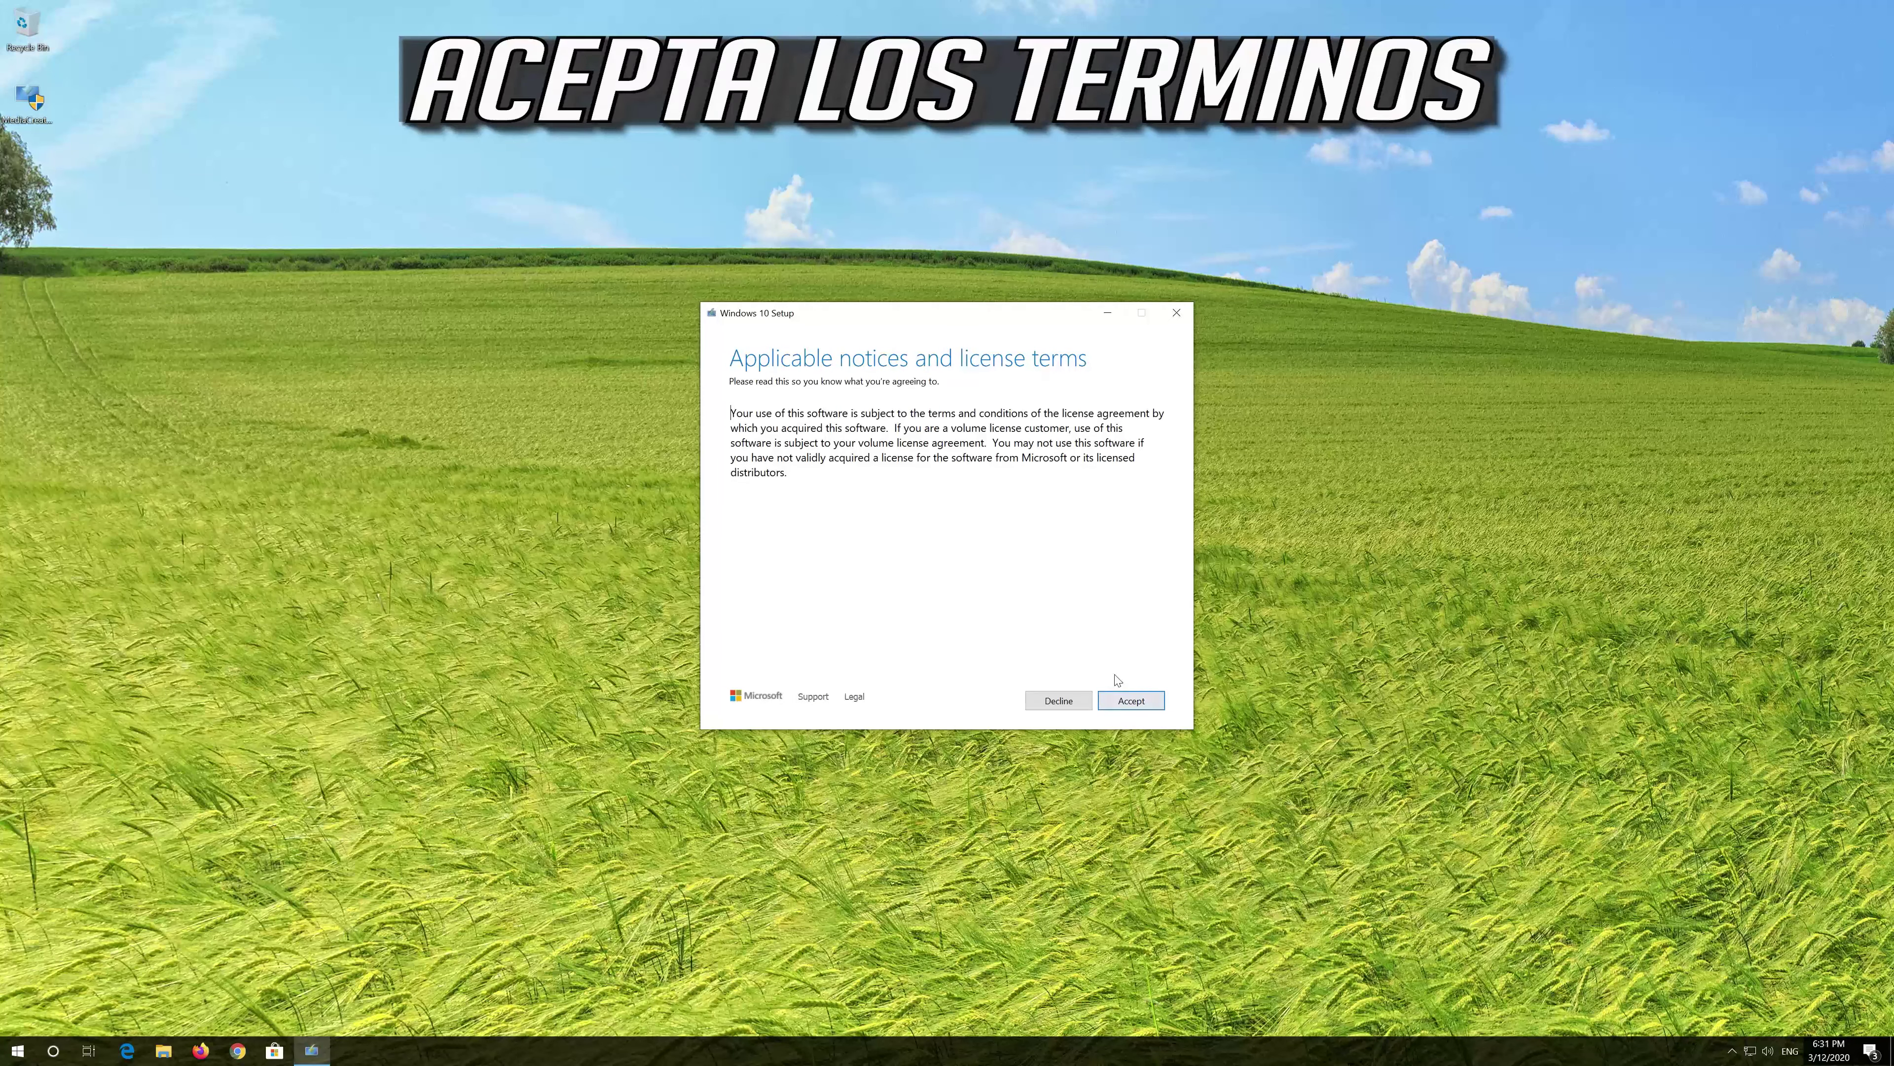
click(1135, 702)
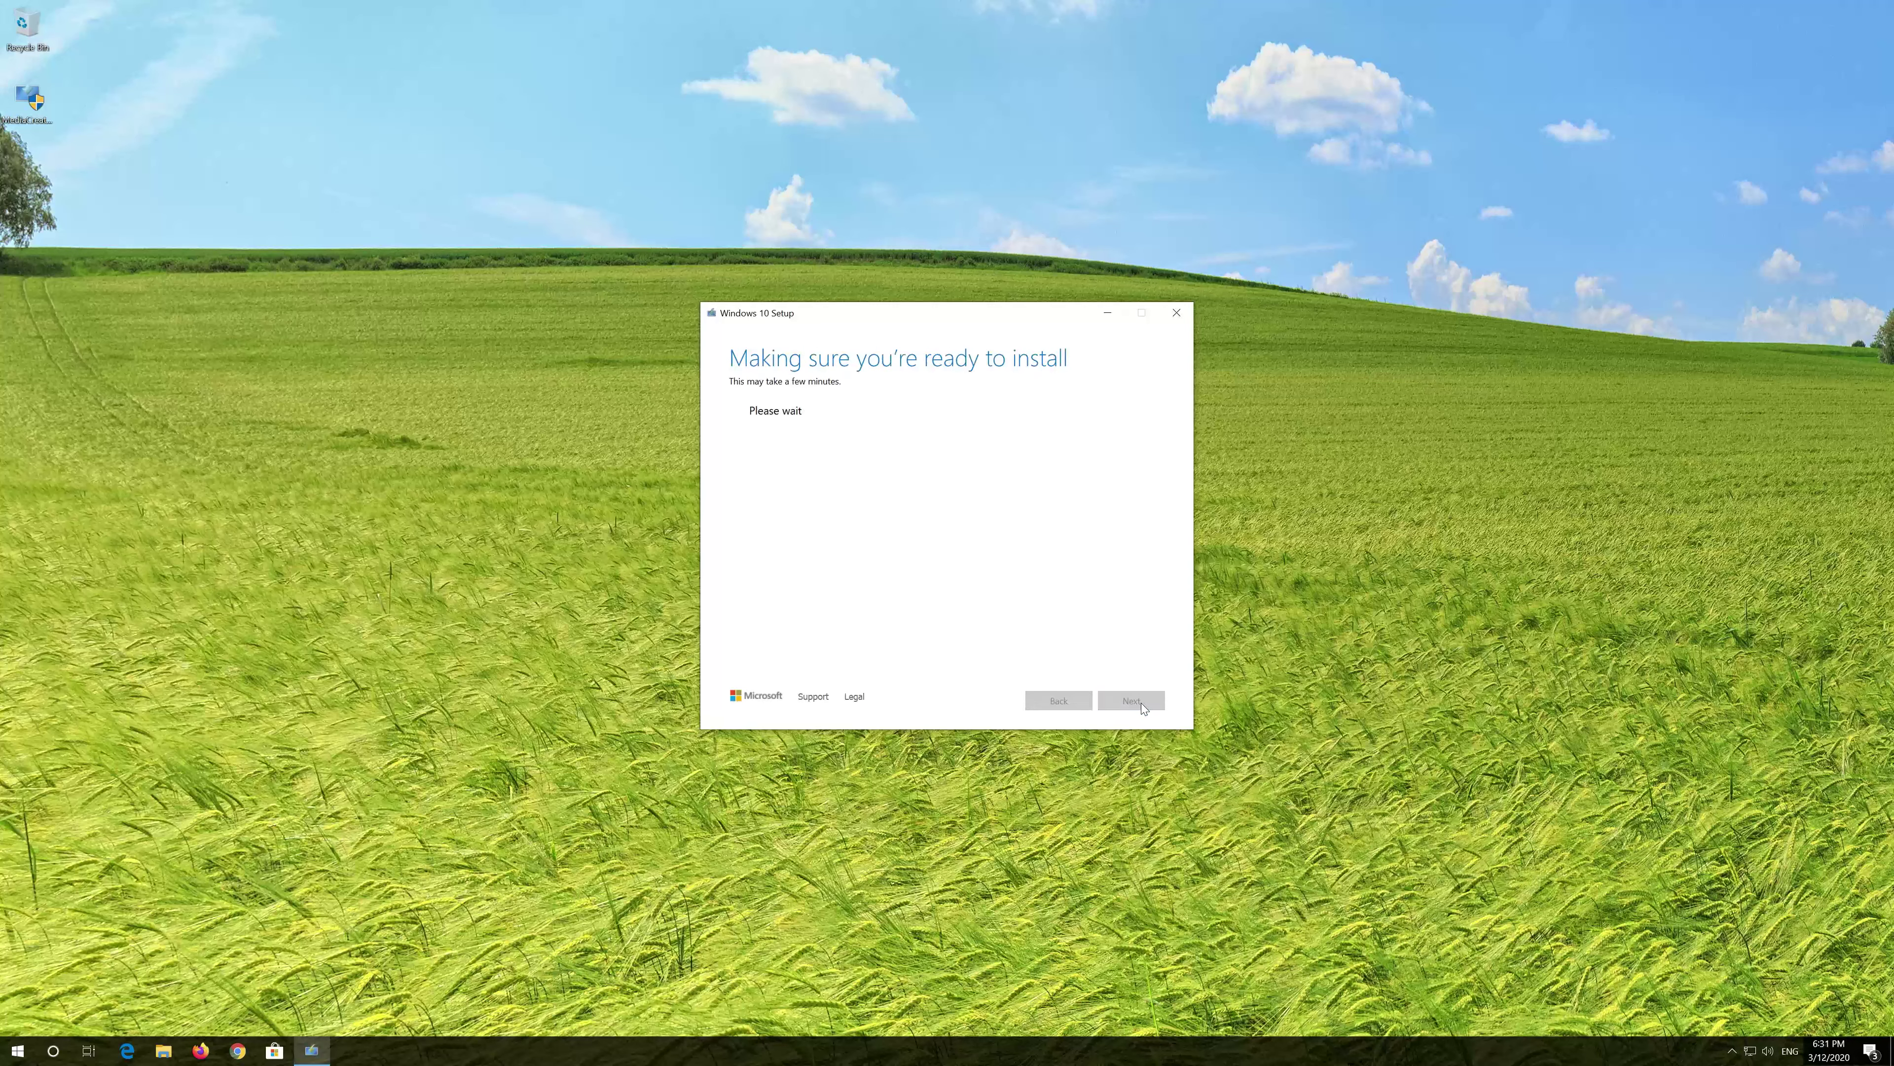